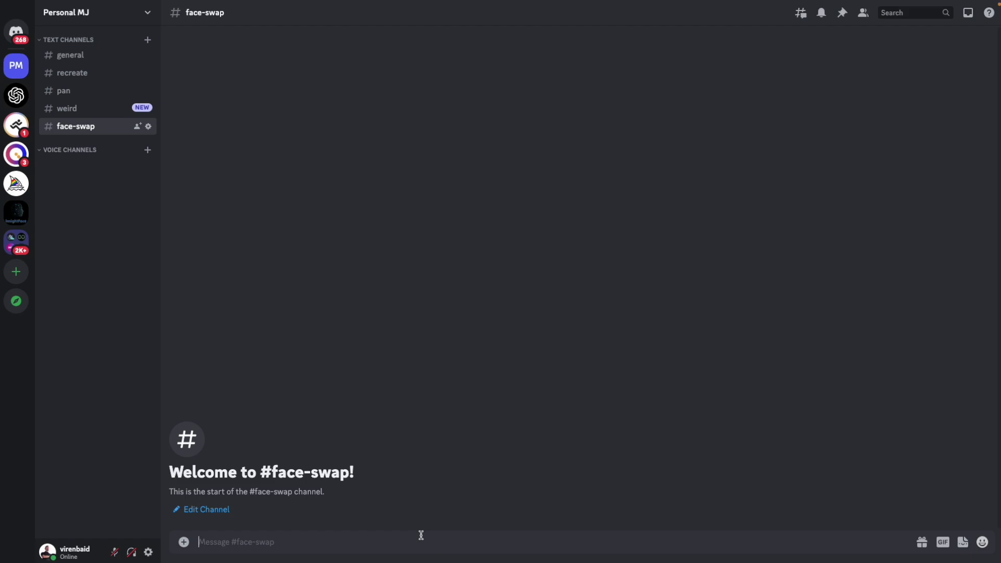
Paste the InsightFace bot's OAuth2 invite link into the #face-swap message box.
key(ctrl+v)
Post the invite link, then authorise the InsightFace bot into the Personal MJ server.
key(Return)
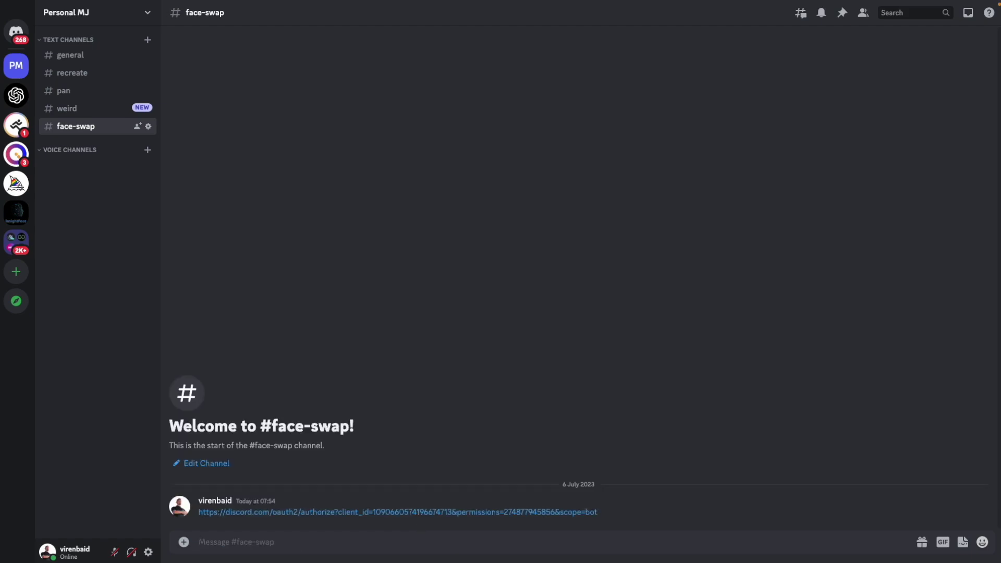
click(365, 512)
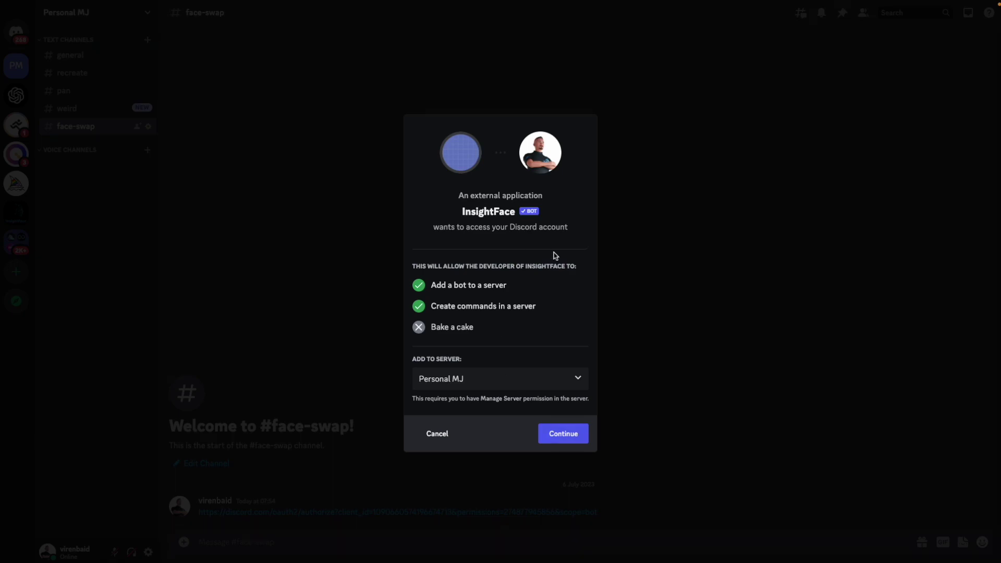
click(565, 431)
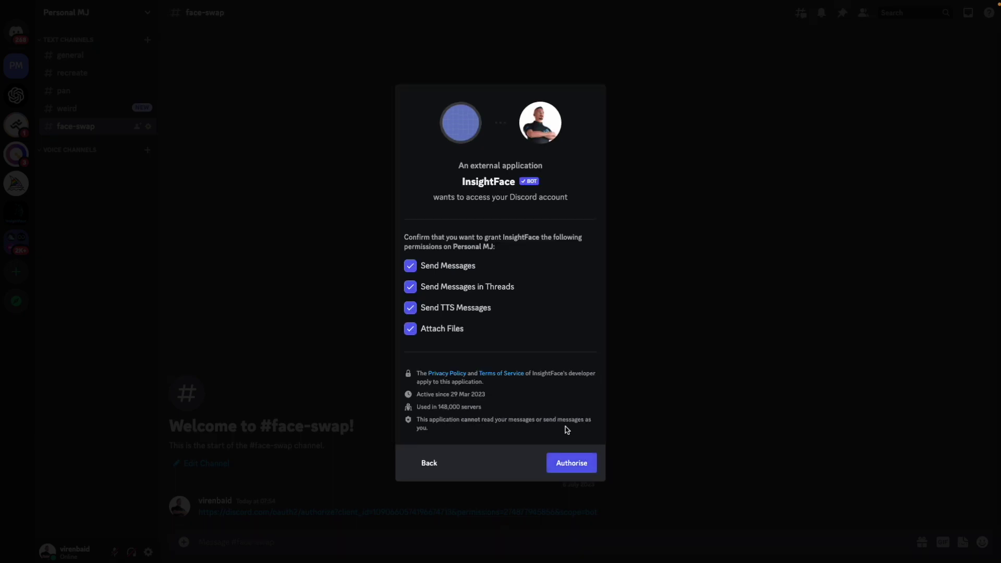
click(553, 460)
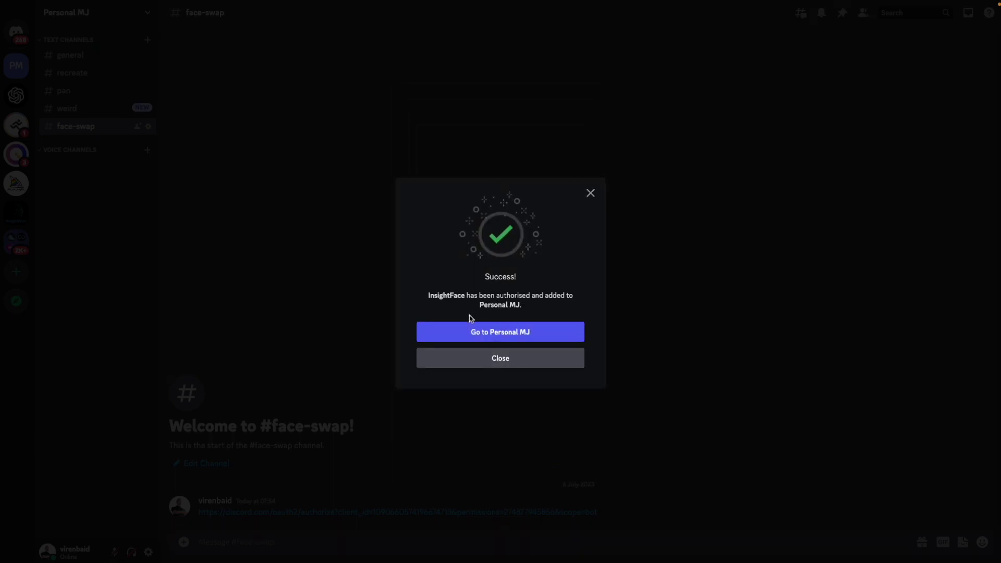
click(463, 332)
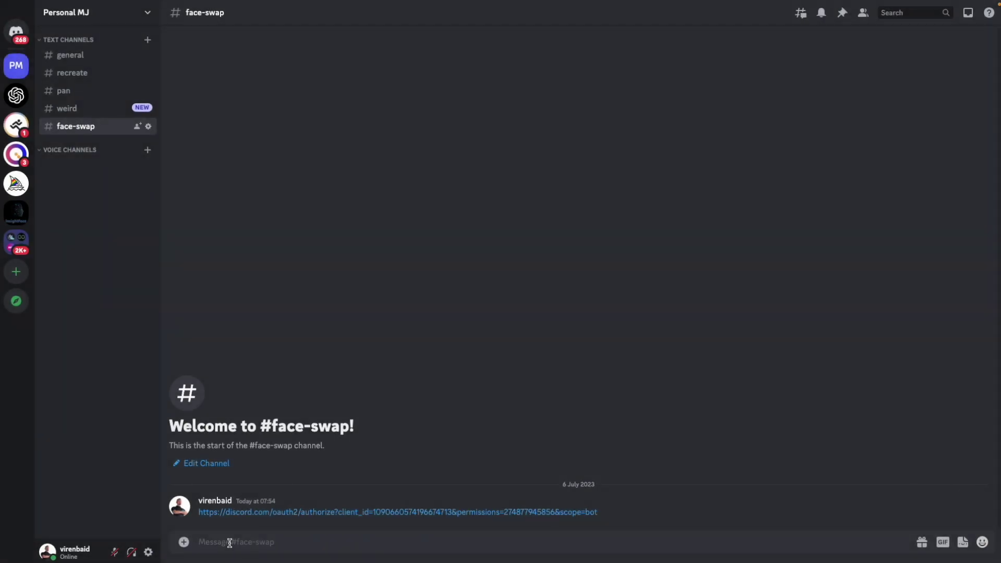
Browse the bots' slash commands, then enter /saveid in the message box.
click(230, 542)
text(/)
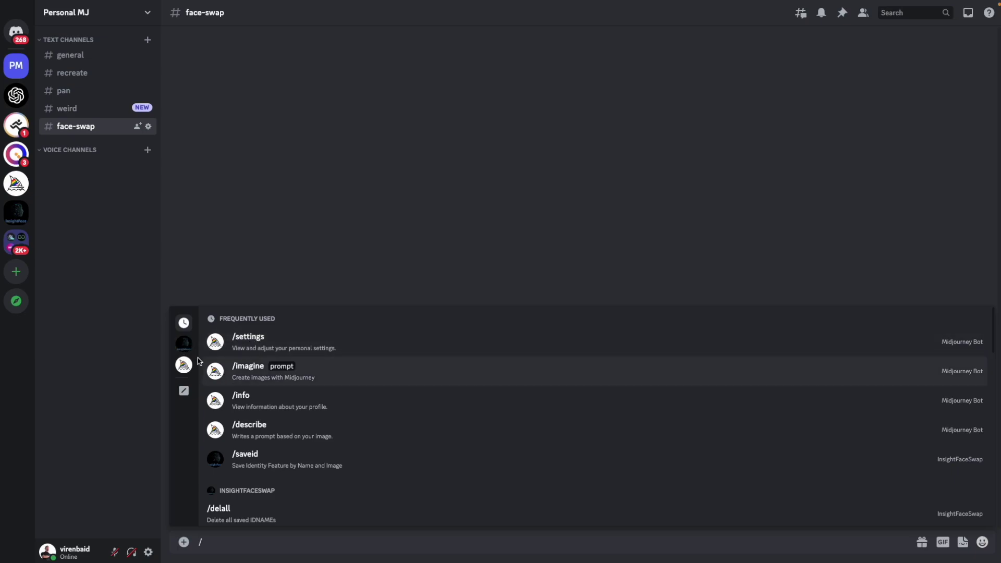
scroll(199, 361, down, 3)
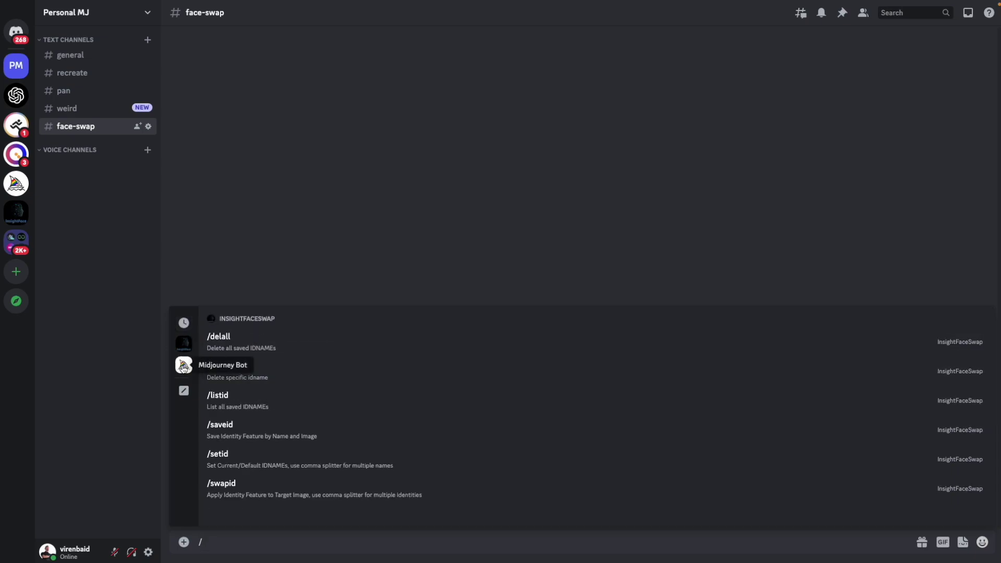
click(184, 365)
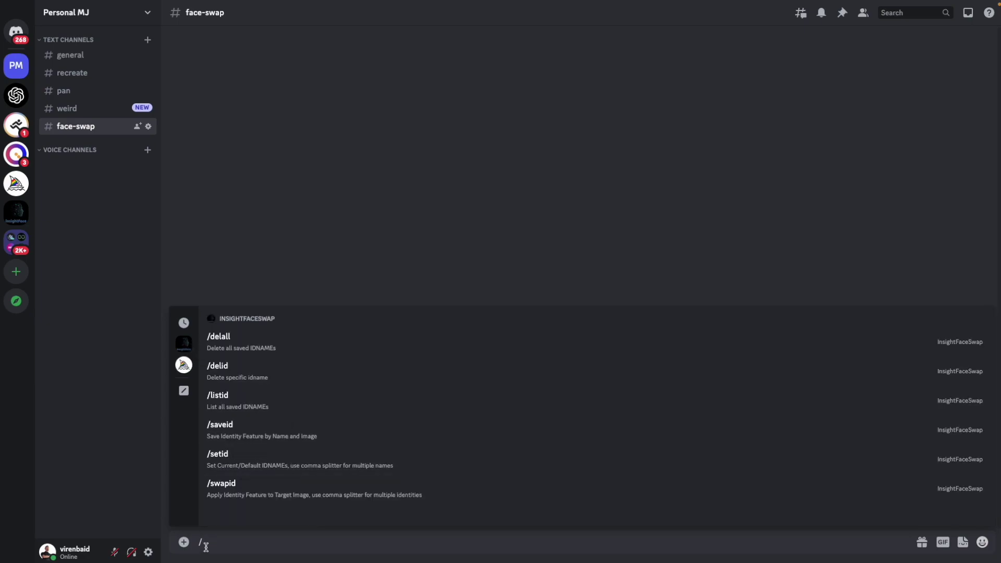
key(BackSpace)
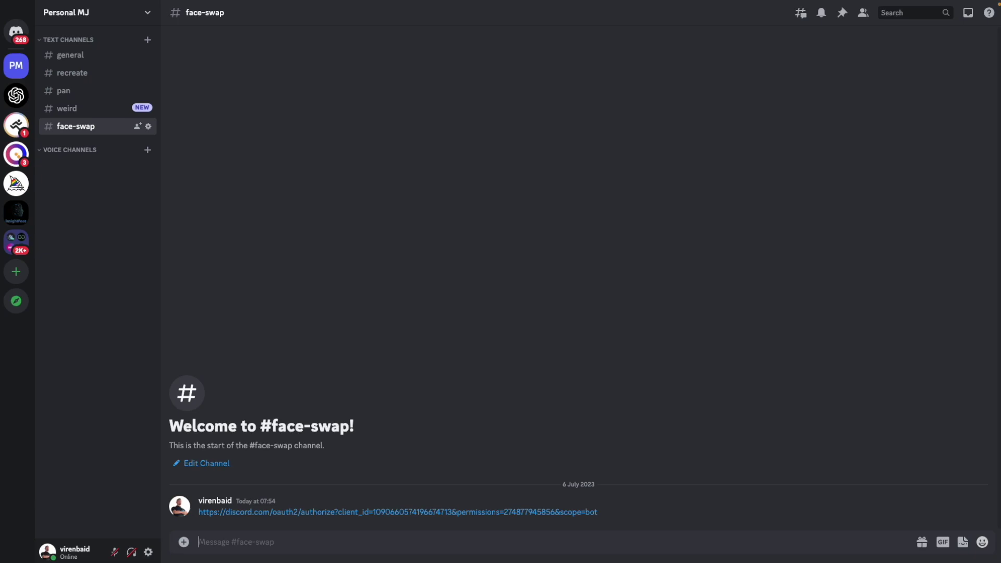
text(/)
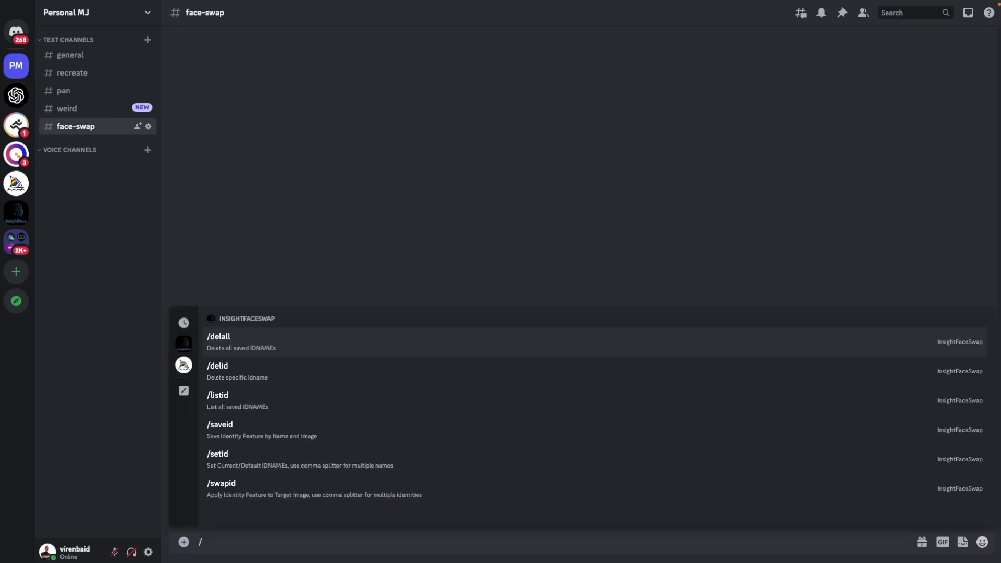
text(saveid)
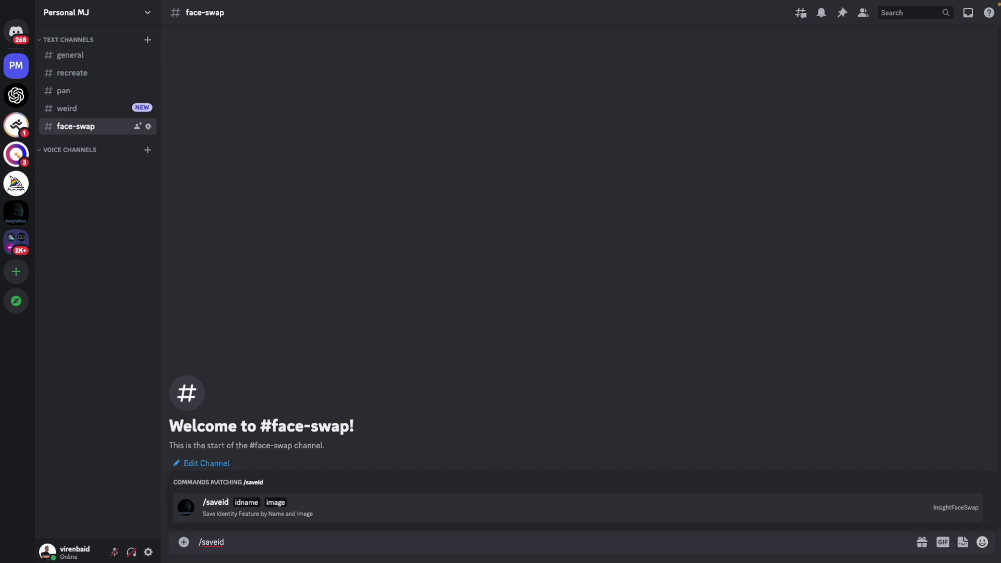
Save the face identity 'ryan' from the first uploaded portrait.
key(Return)
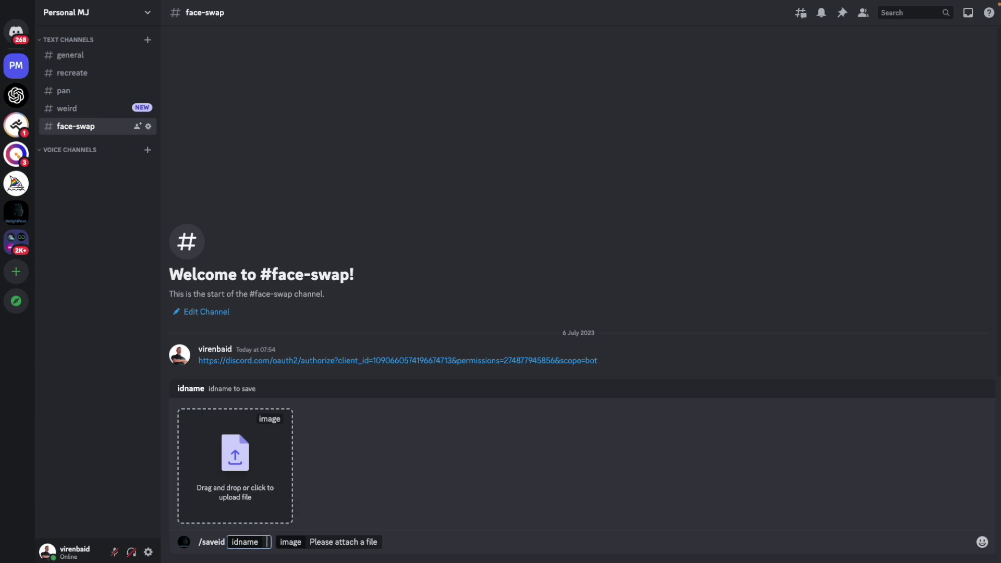
text(ryan)
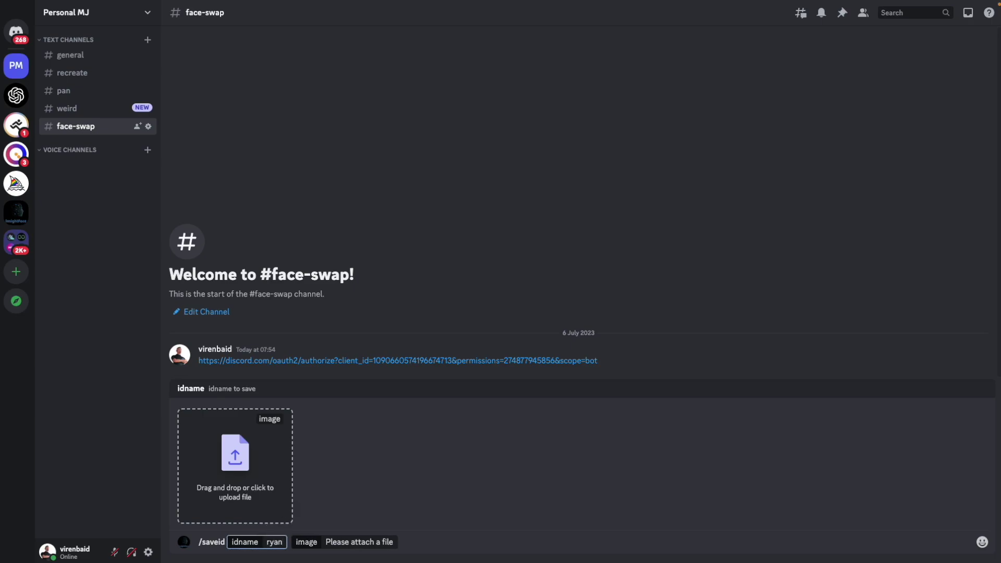
drag(257, 480, 258, 480)
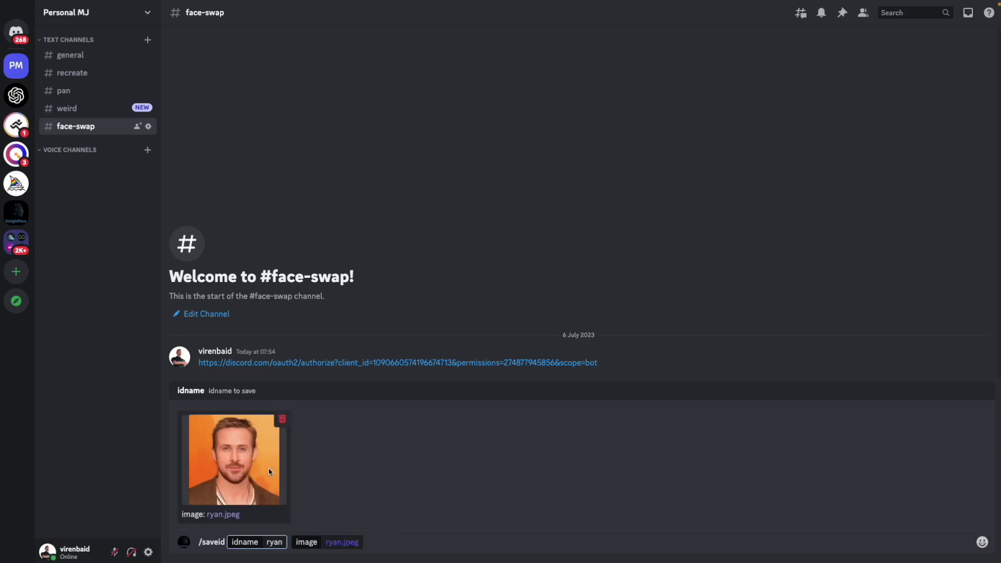
key(Return)
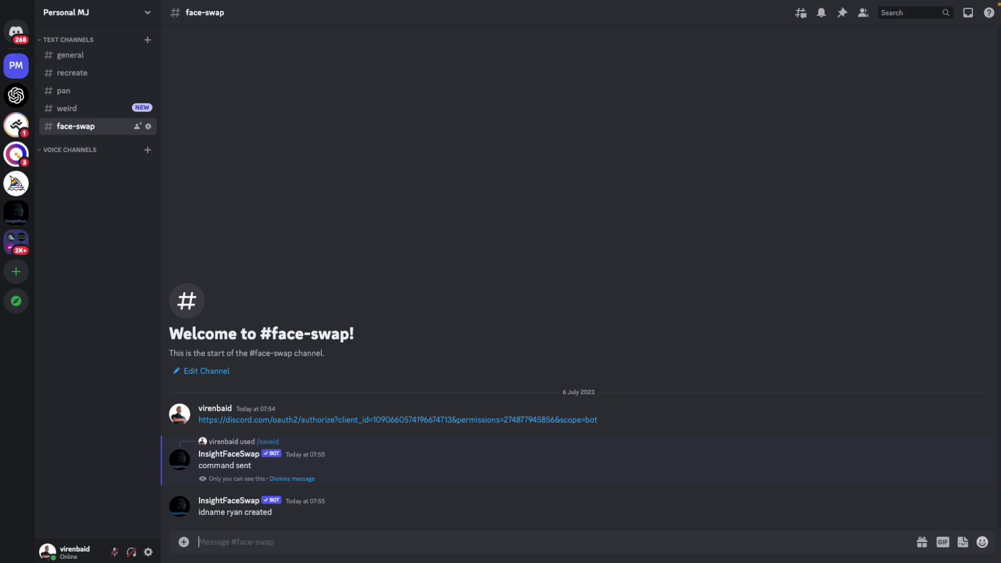
Save a second face identity 'emma' from another uploaded portrait.
text(/save)
key(Tab)
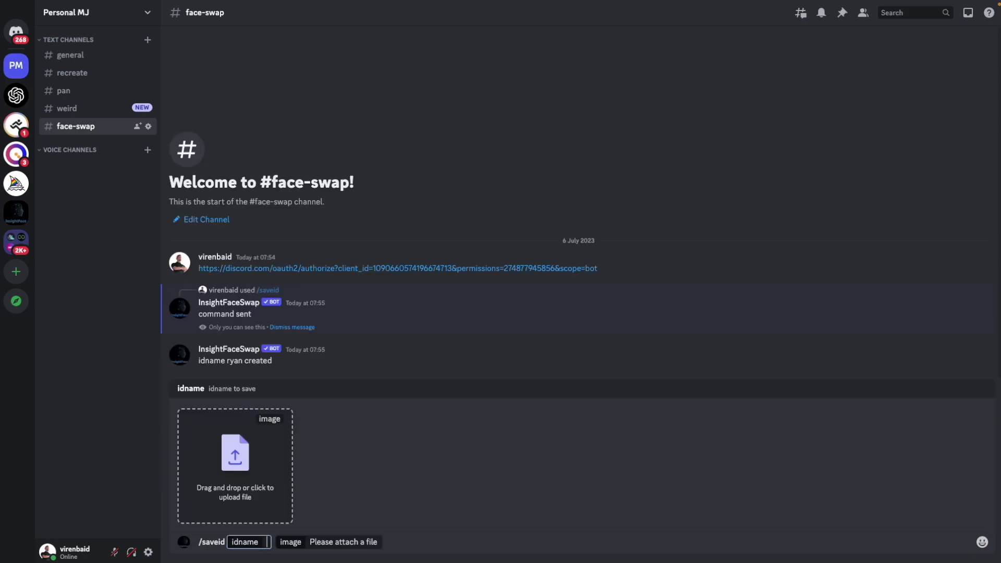
text(emma)
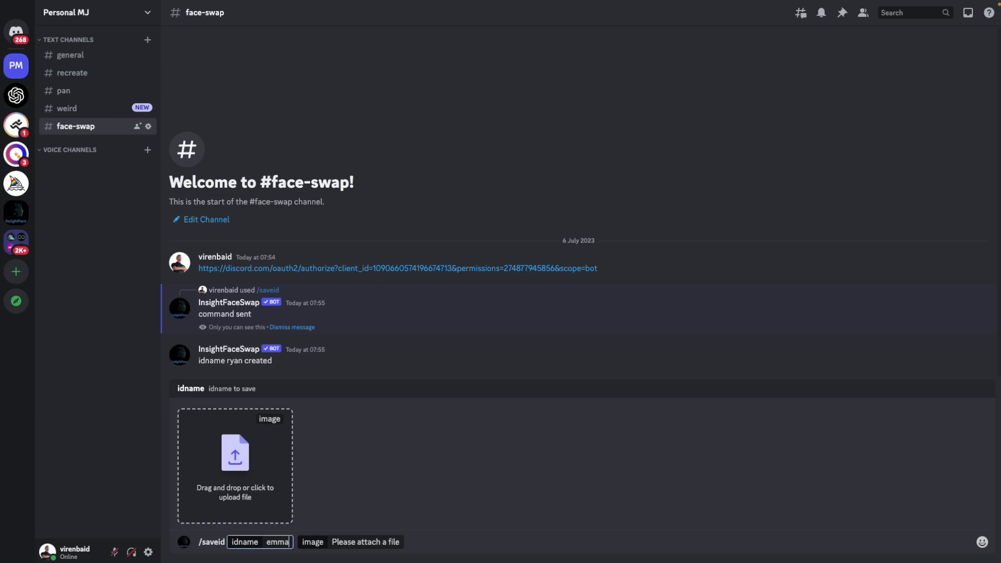
mouse_move(323, 383)
mouse_down()
mouse_move(286, 396)
mouse_move(256, 467)
mouse_up()
click(404, 540)
key(Return)
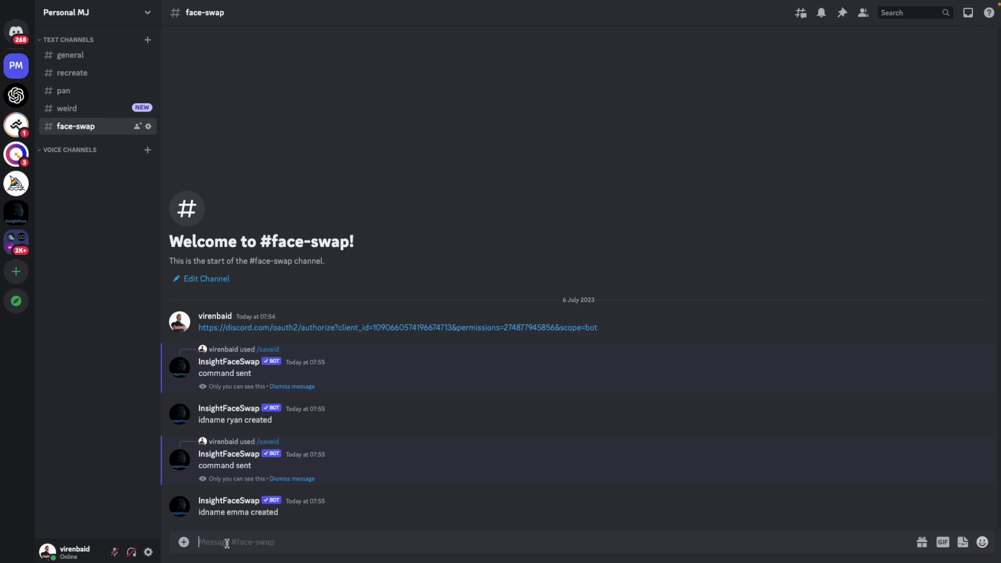
text(/listid)
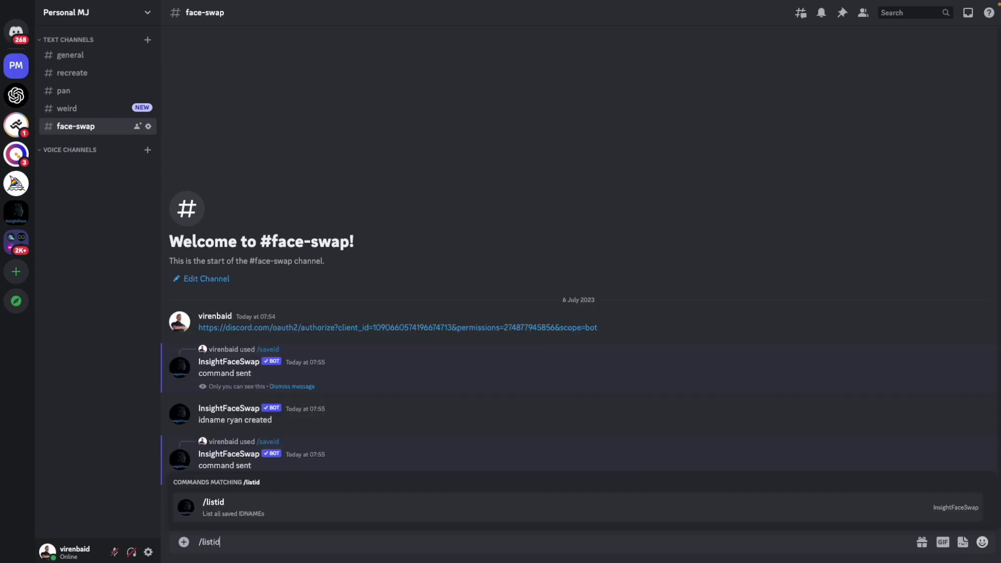
List the saved face IDs, set 'ryan' as current, and paste back the Iron Man prompt.
key(Return)
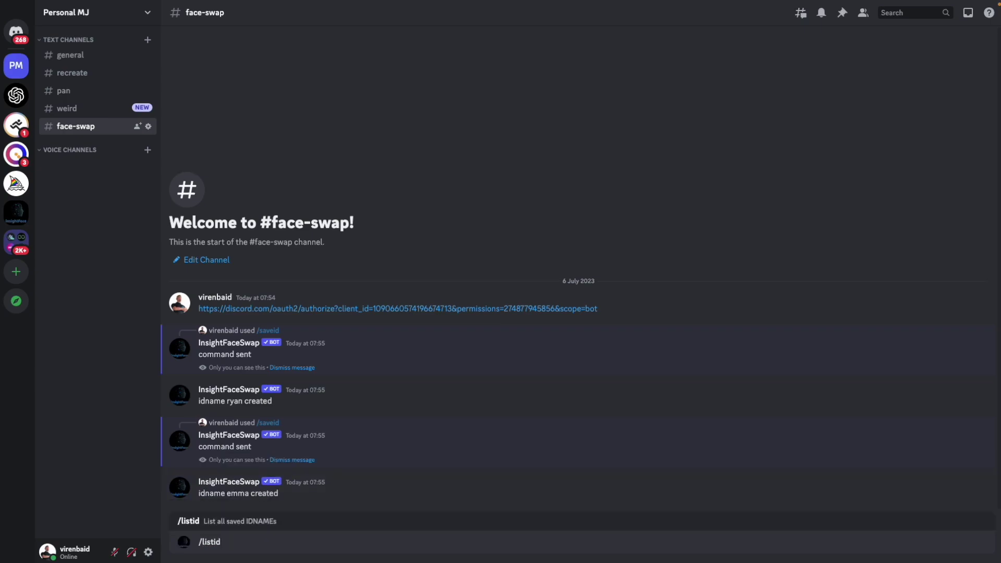
key(Return)
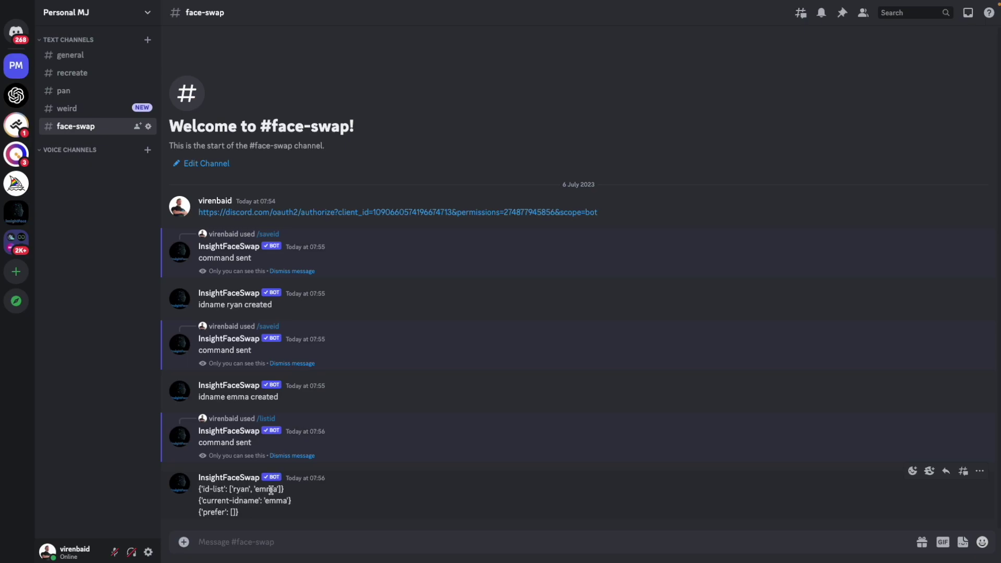
click(270, 539)
text(/se)
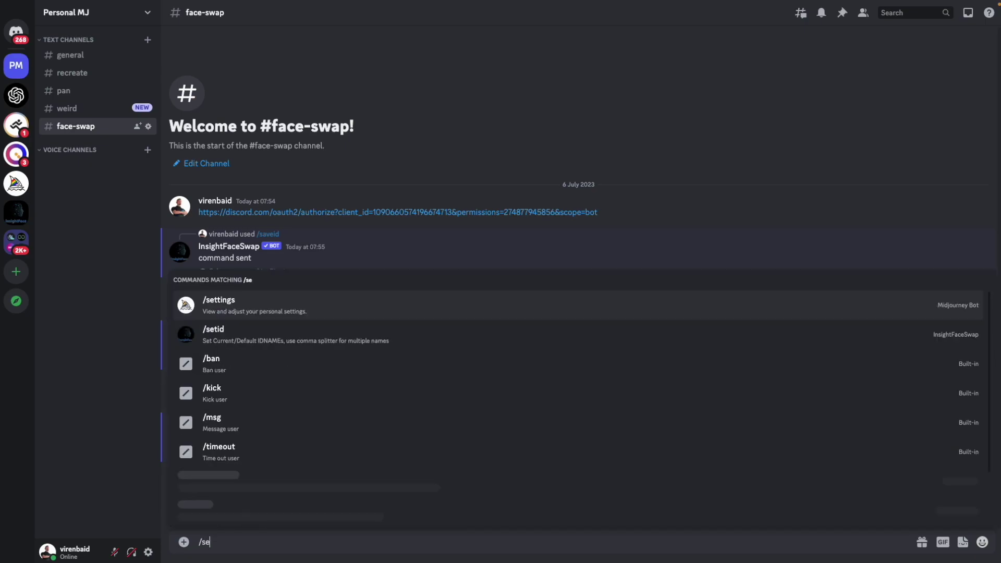
text(tid)
key(Tab)
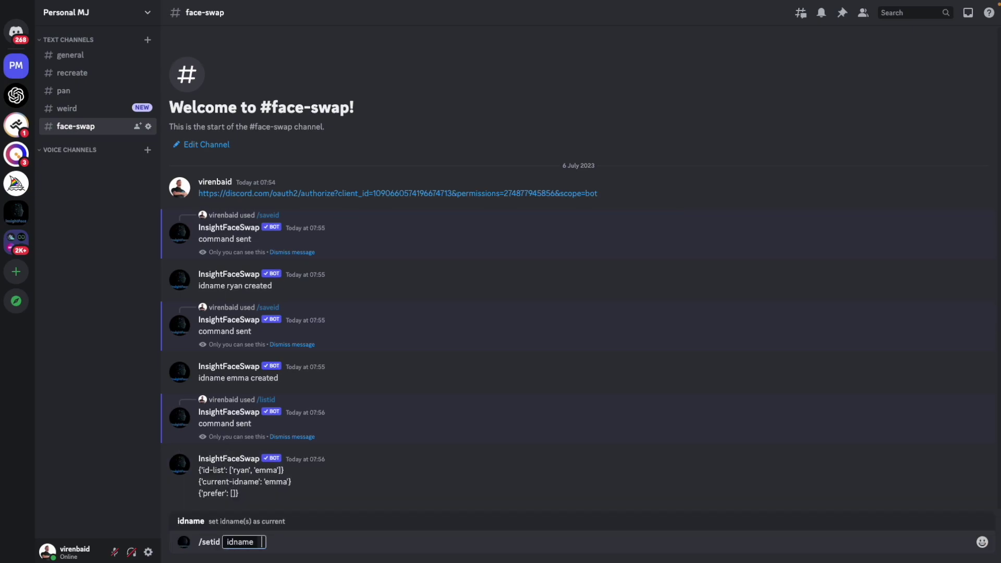
text(ryan)
key(Return)
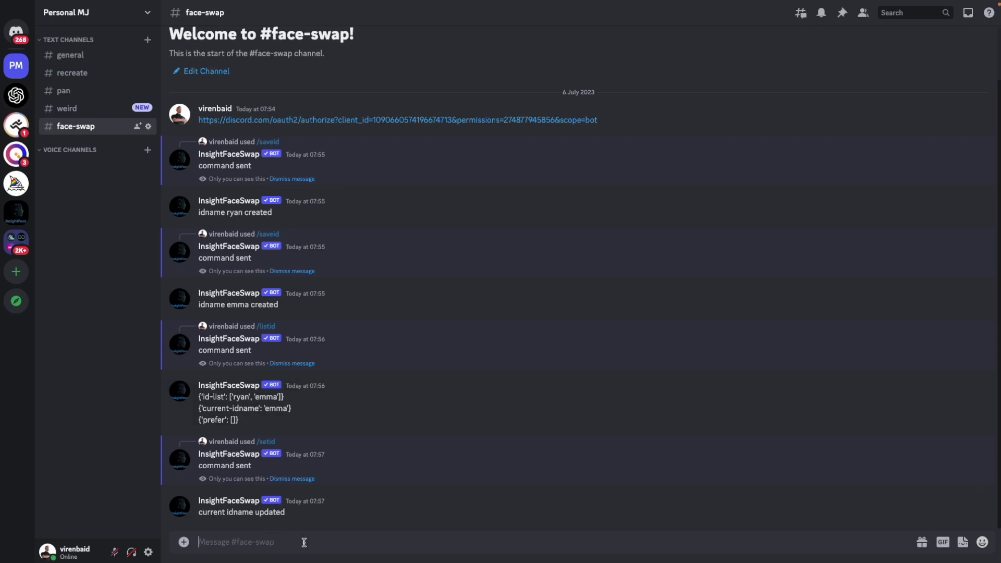
text(/imagine prompt Robert downey Jr, as Iron Man, holding his Iron man mask in his hands, oil painting style, classic painting)
drag(524, 542, 646, 542)
Send the Iron Man prompt ending 'realistic, cinematic', then upscale and view image 2.
text(realistic, cinematic)
key(Return)
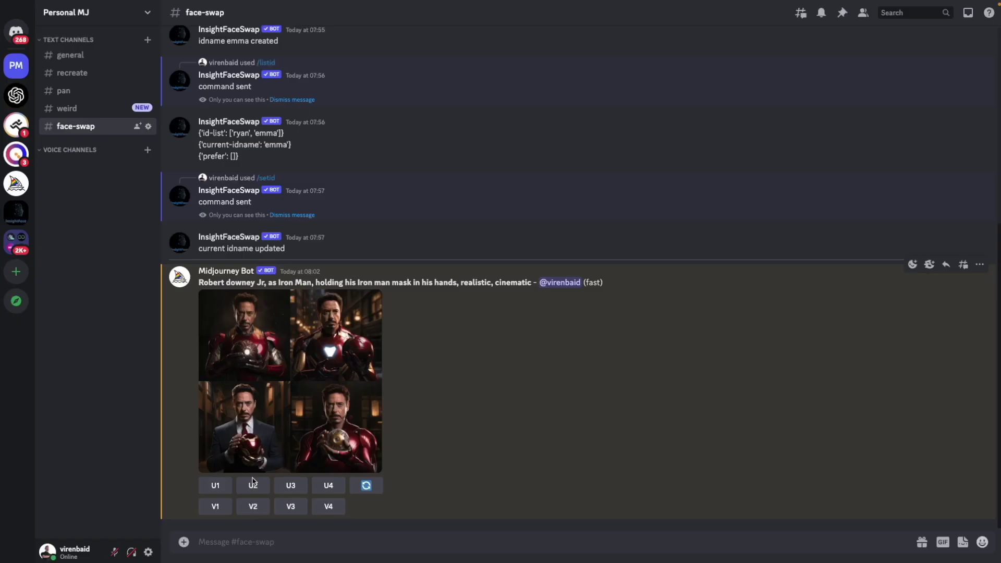
click(253, 485)
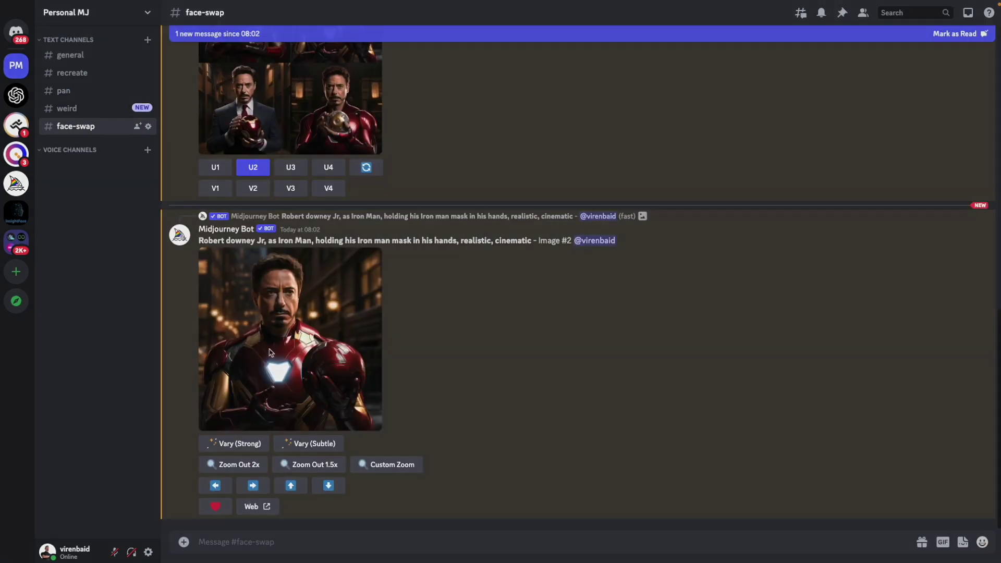
click(271, 353)
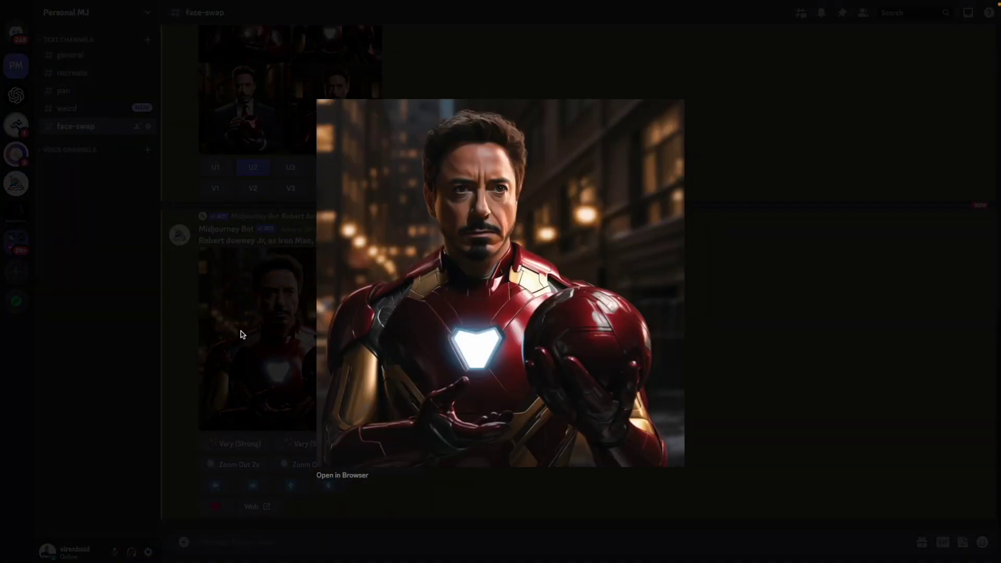
click(240, 333)
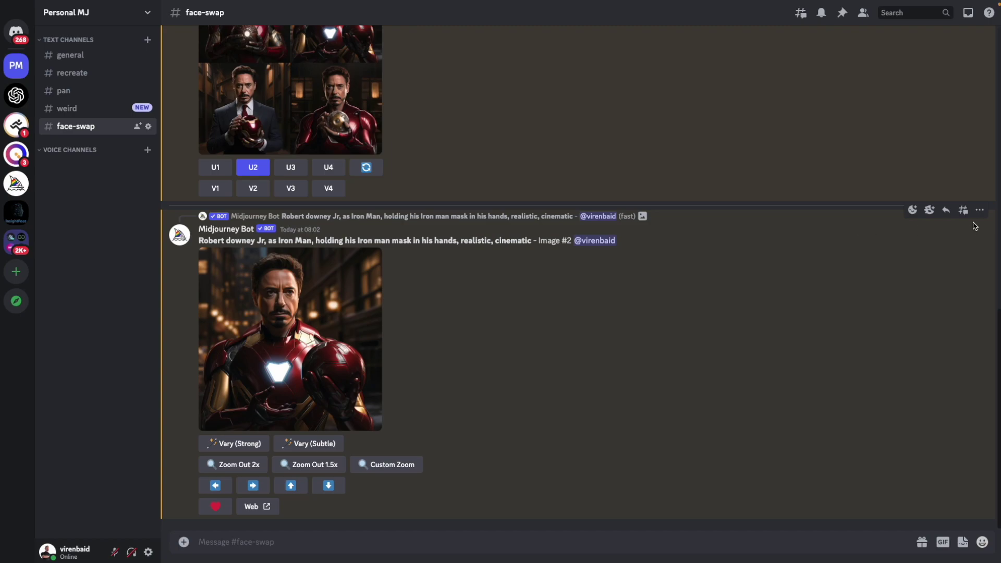
Run the INSwapper face swap on the upscaled Iron Man image.
click(980, 211)
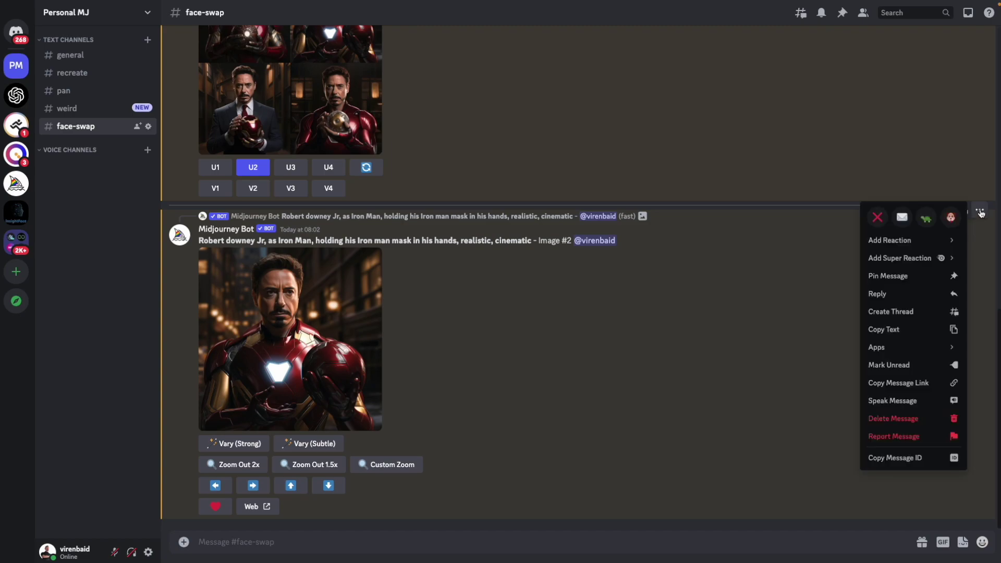
mouse_move(895, 353)
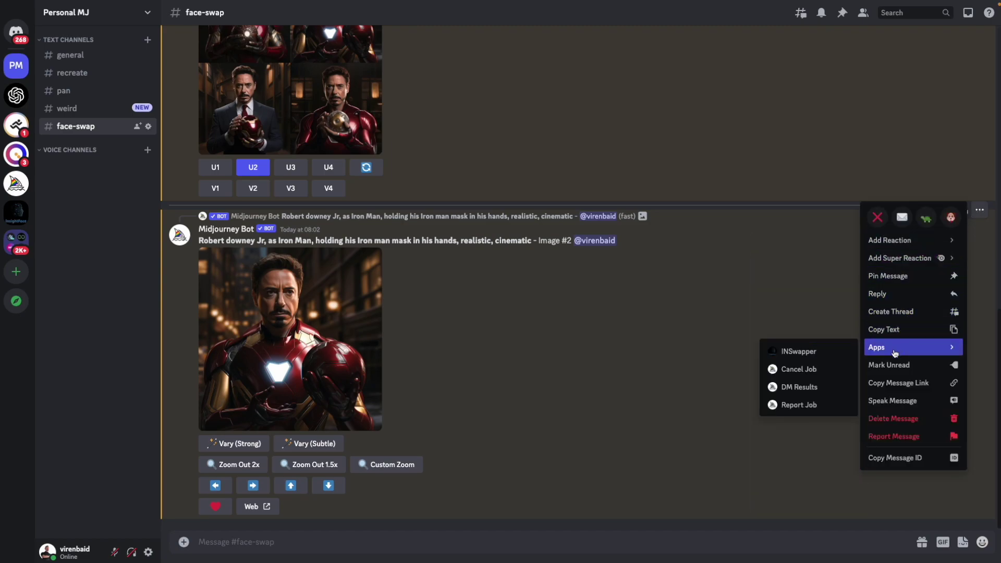
click(797, 357)
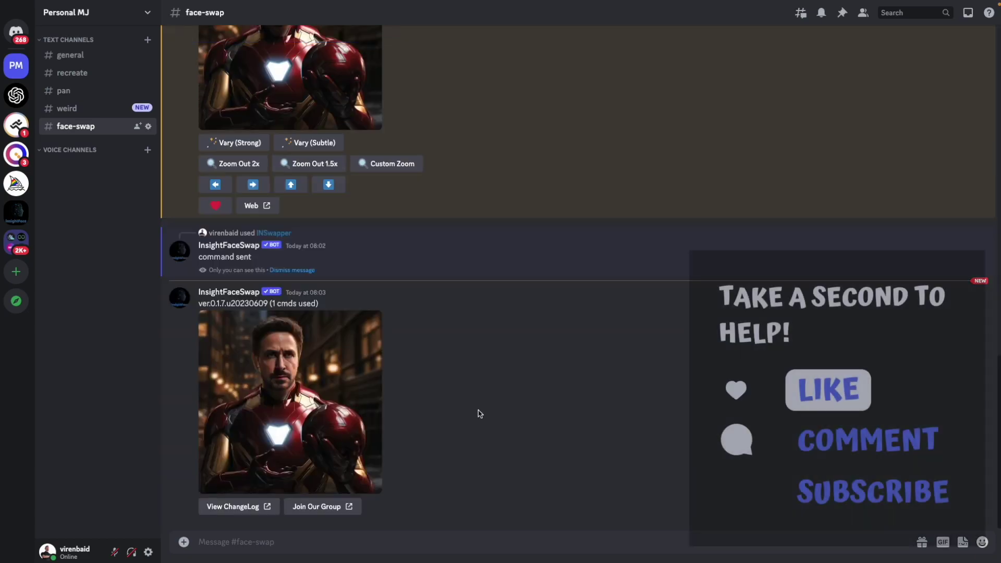
Inspect the face-swapped Iron Man result and post the source portrait photo.
click(371, 394)
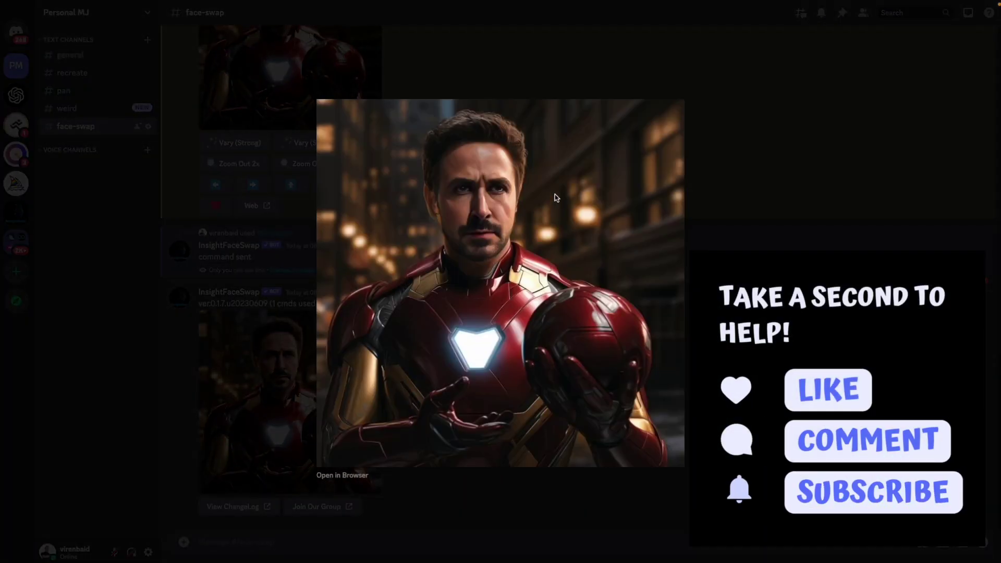
click(237, 289)
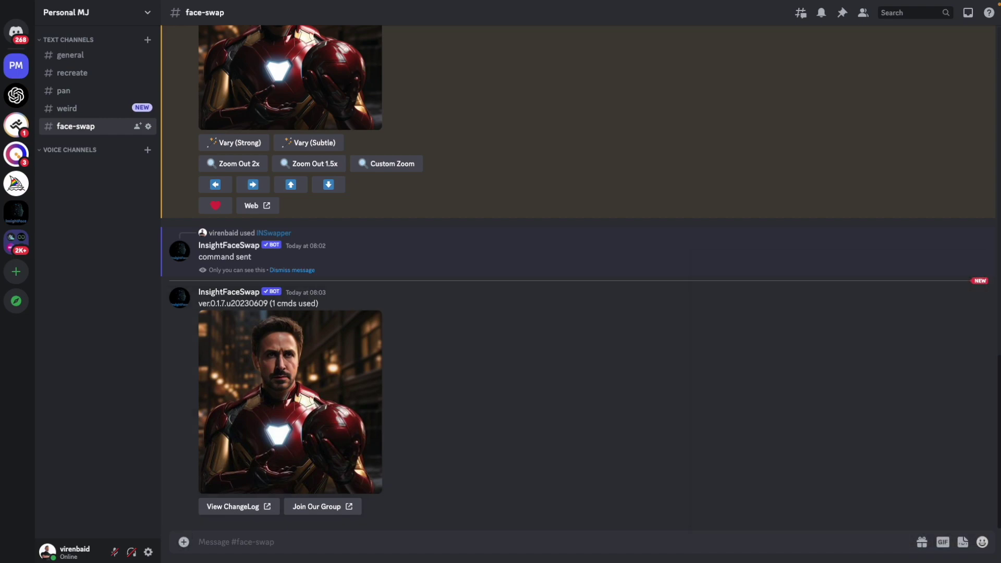
mouse_move(500, 560)
mouse_down()
mouse_move(494, 473)
mouse_move(469, 500)
mouse_up()
key(Return)
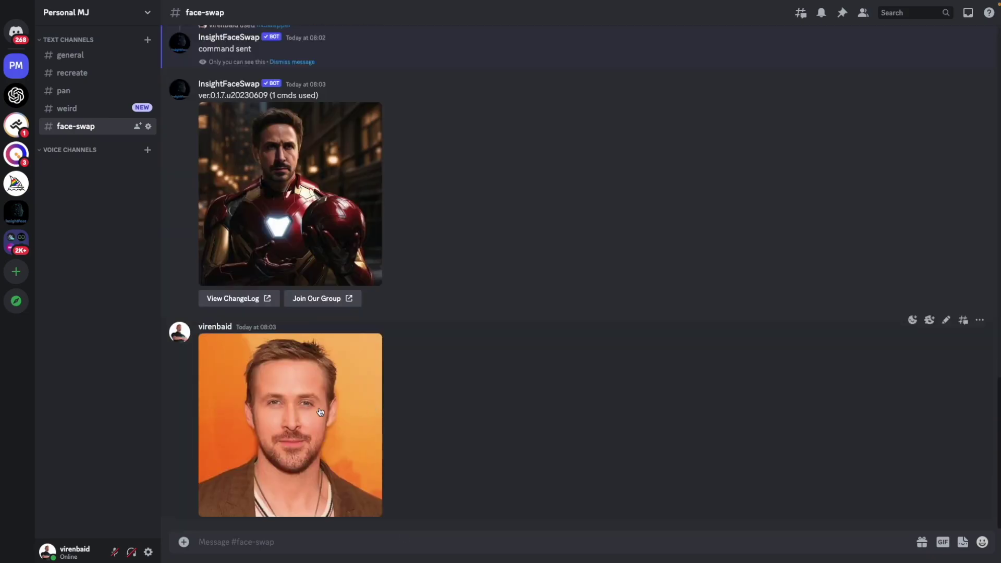
Compare the portrait with the swapped Iron Man, then submit the Wonder Woman prompt.
click(301, 412)
click(298, 316)
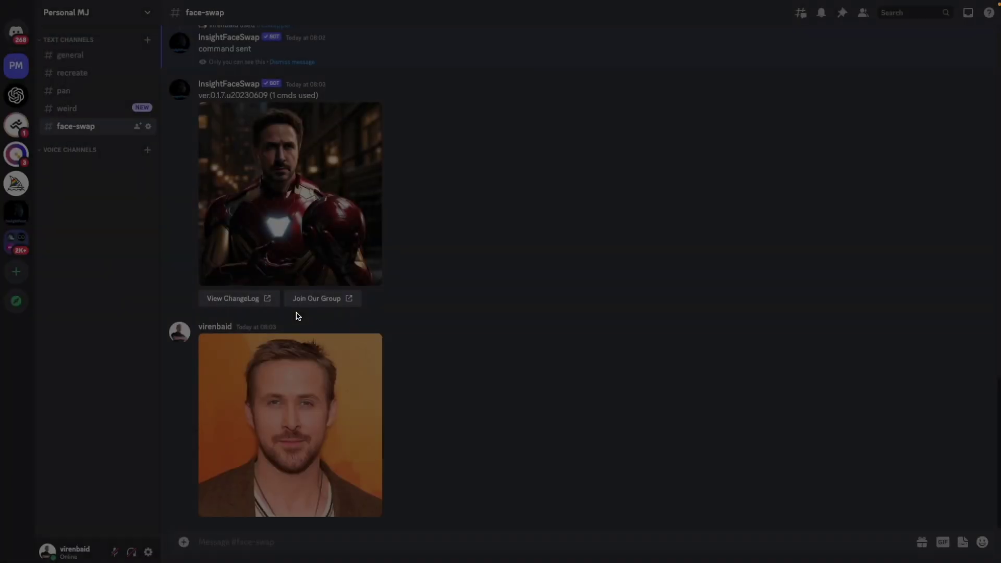
click(297, 212)
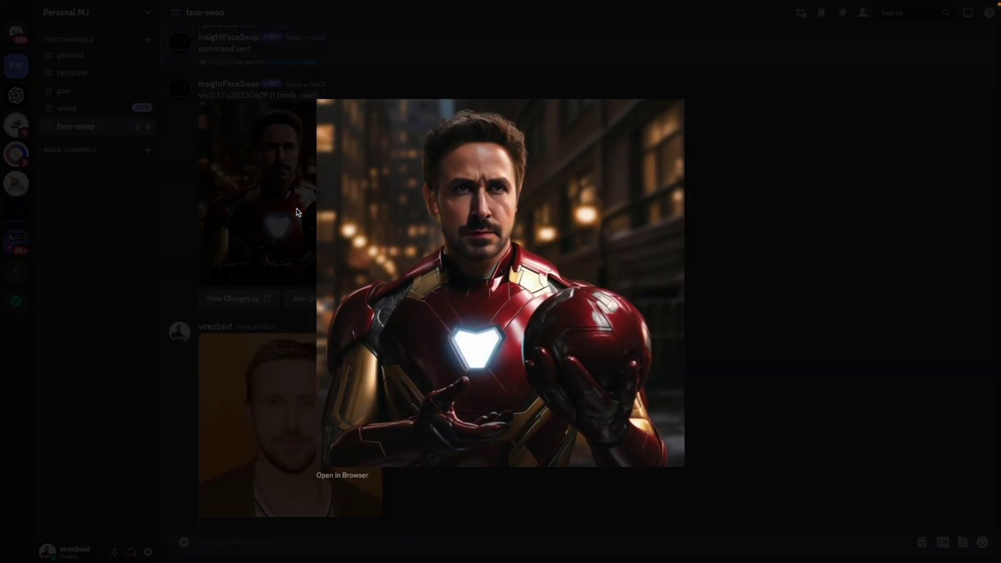
click(277, 232)
scroll(277, 233, up, 5)
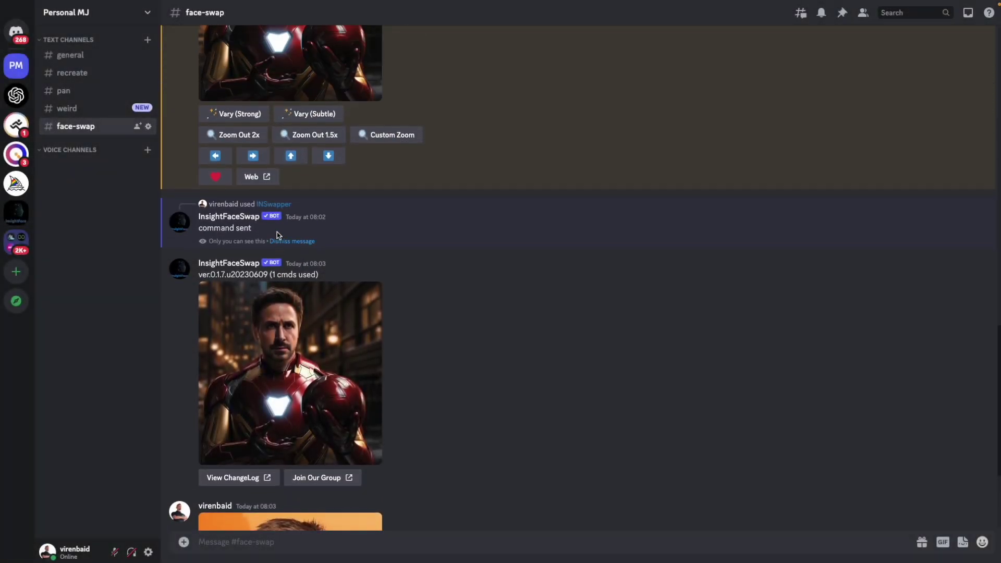
scroll(277, 232, down, 5)
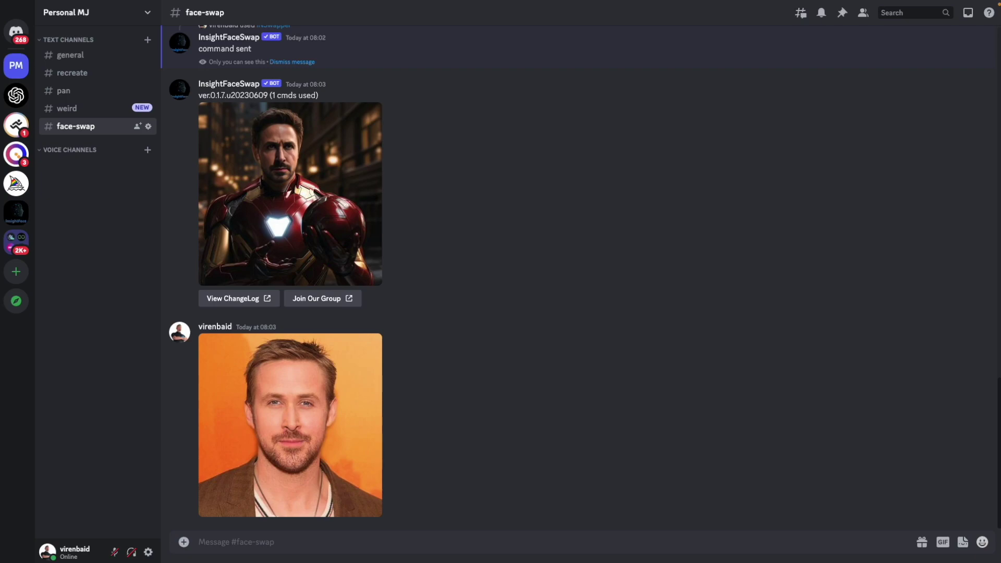
key(ctrl+v)
key(Return)
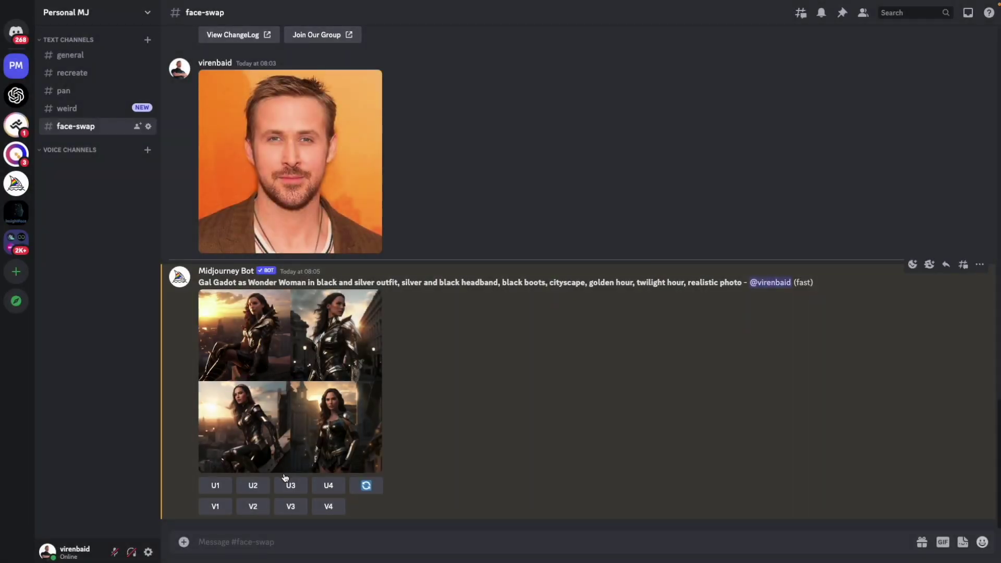
Upscale image 3 (U3) of the Wonder Woman grid.
click(286, 486)
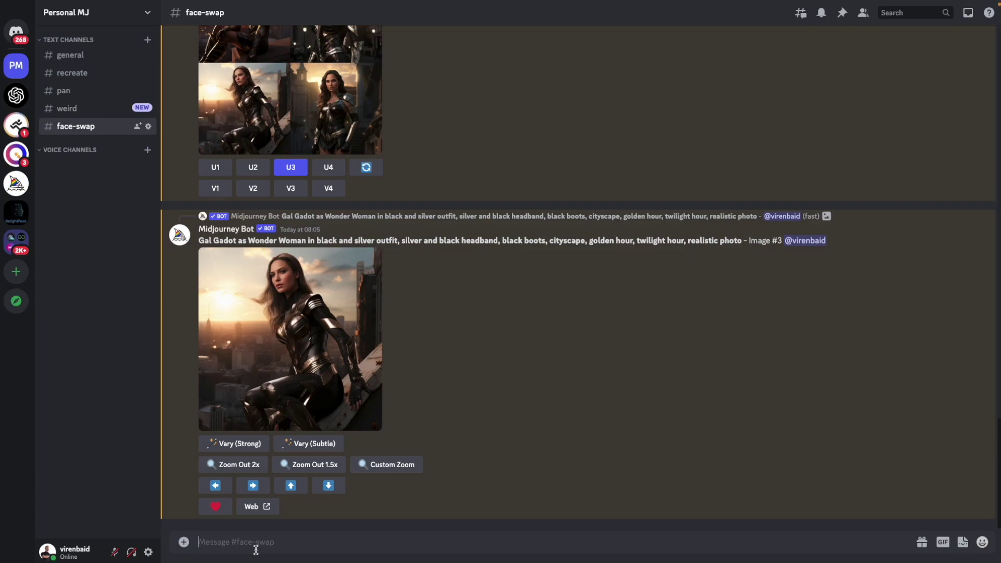
Set 'emma' as the current face ID with /setid.
text(/setid)
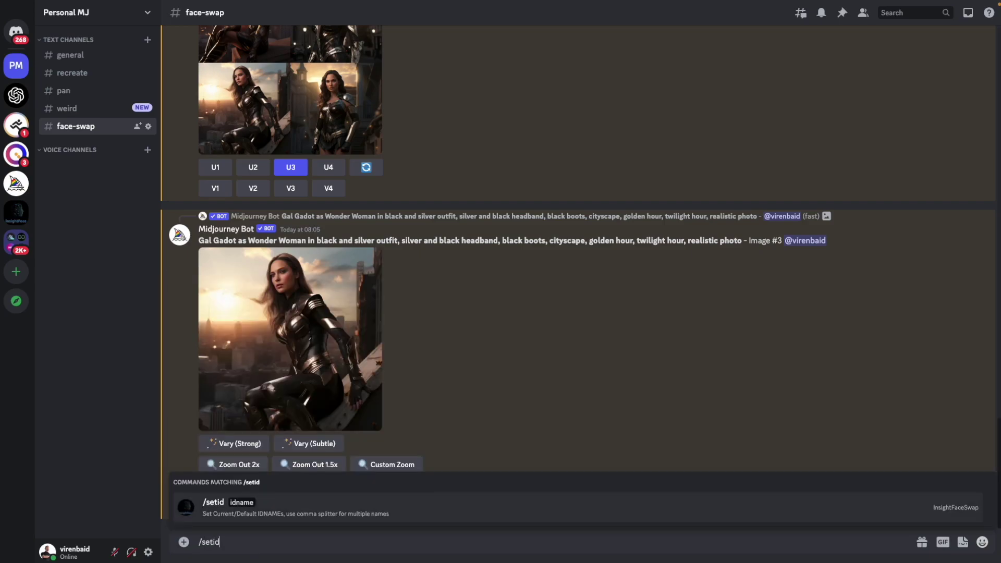
key(Tab)
text(emma)
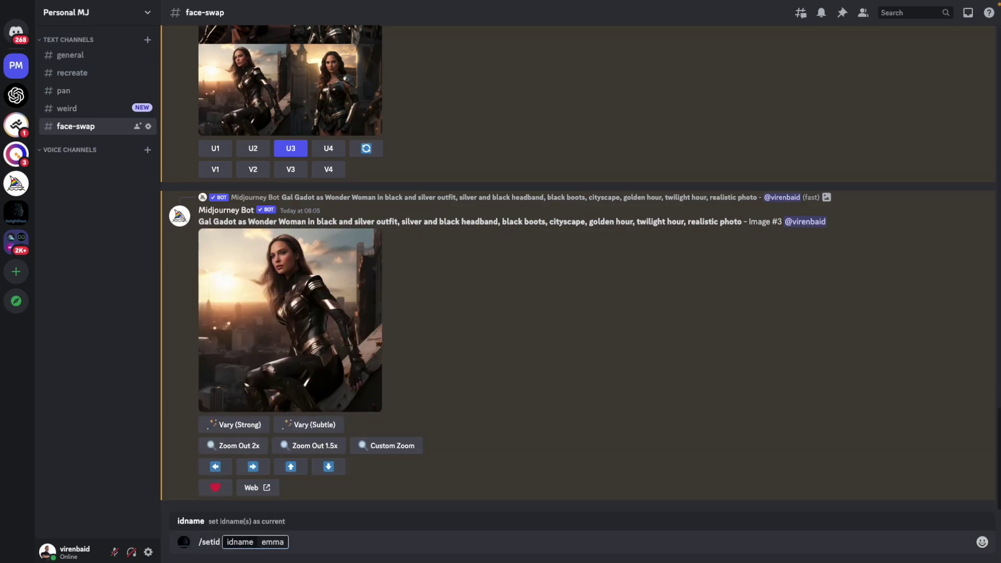
key(Return)
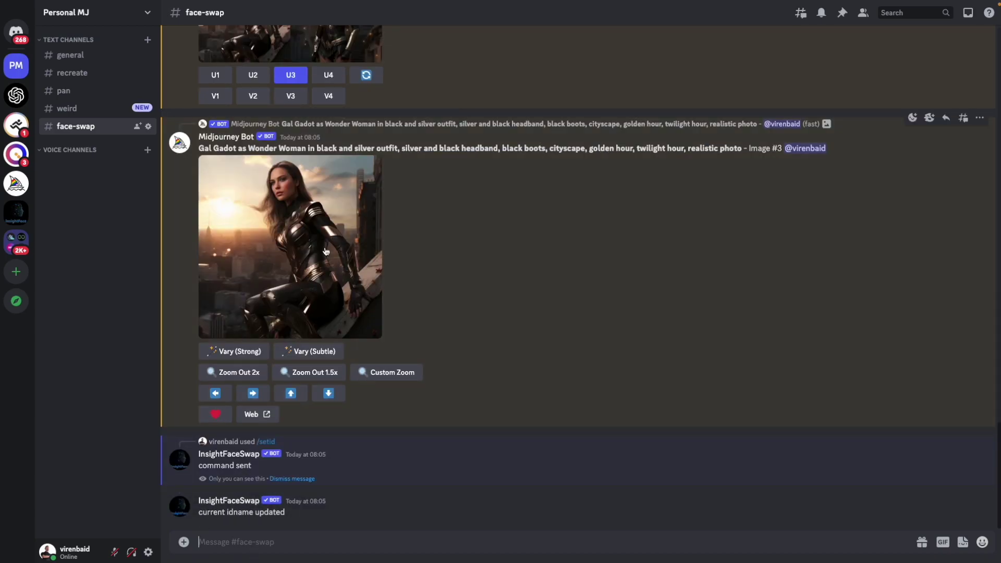
Run the INSwapper face swap on the upscaled Wonder Woman image.
click(979, 118)
mouse_move(879, 253)
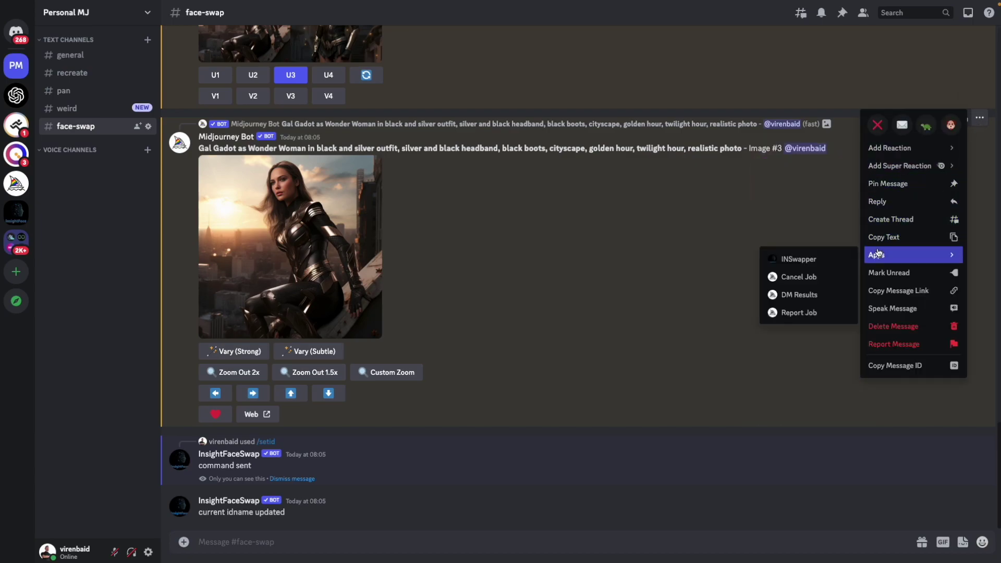
click(787, 260)
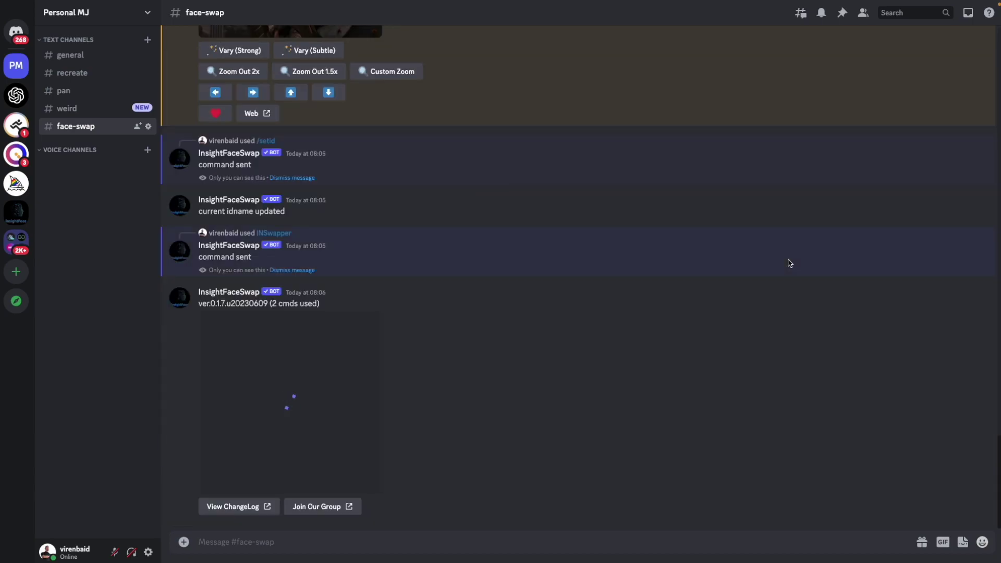
Inspect the swapped Wonder Woman result and post the source portrait below it.
click(315, 385)
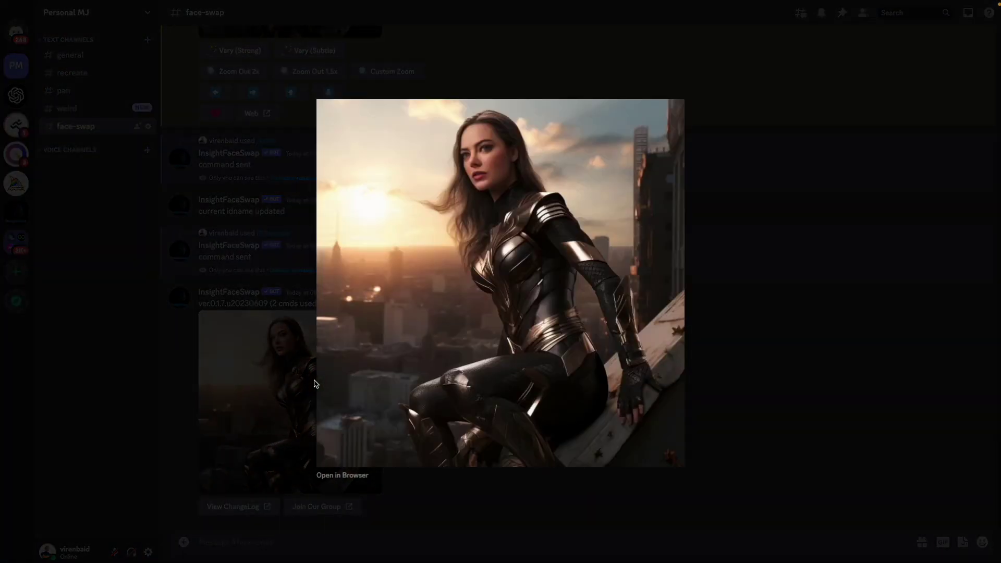
click(285, 246)
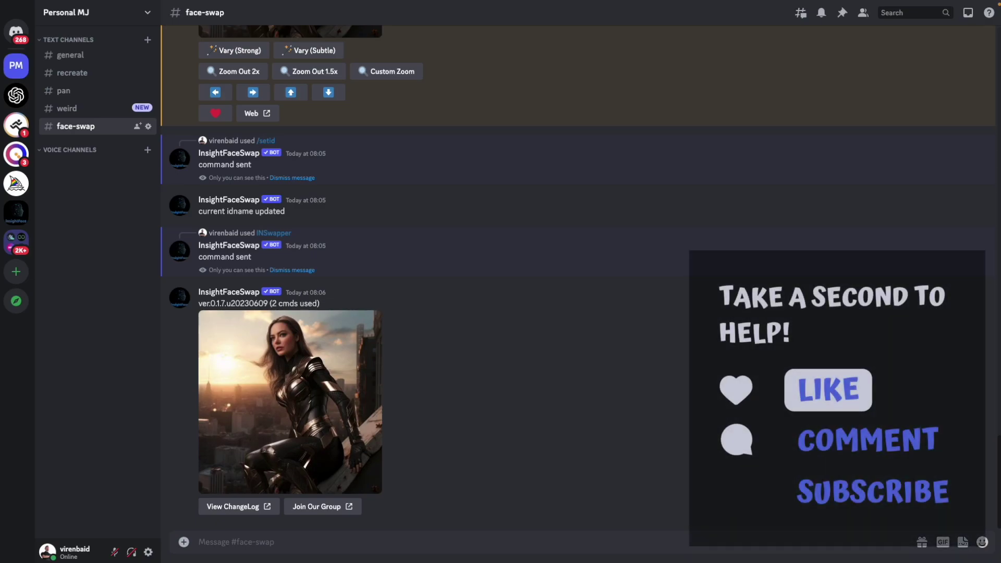
drag(990, 473, 560, 473)
key(Return)
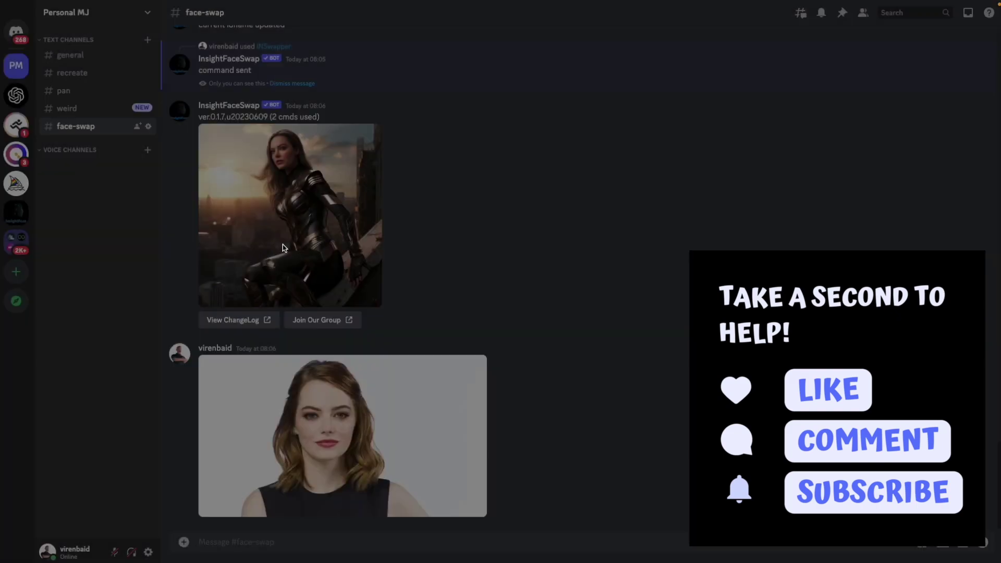
View the uploaded portrait enlarged to compare it with the swapped image.
click(292, 396)
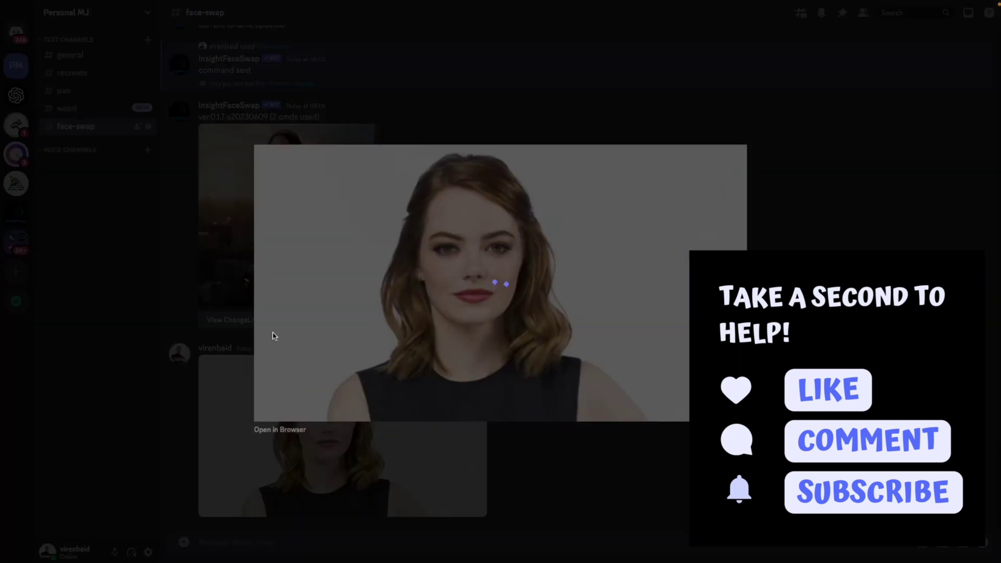
click(209, 240)
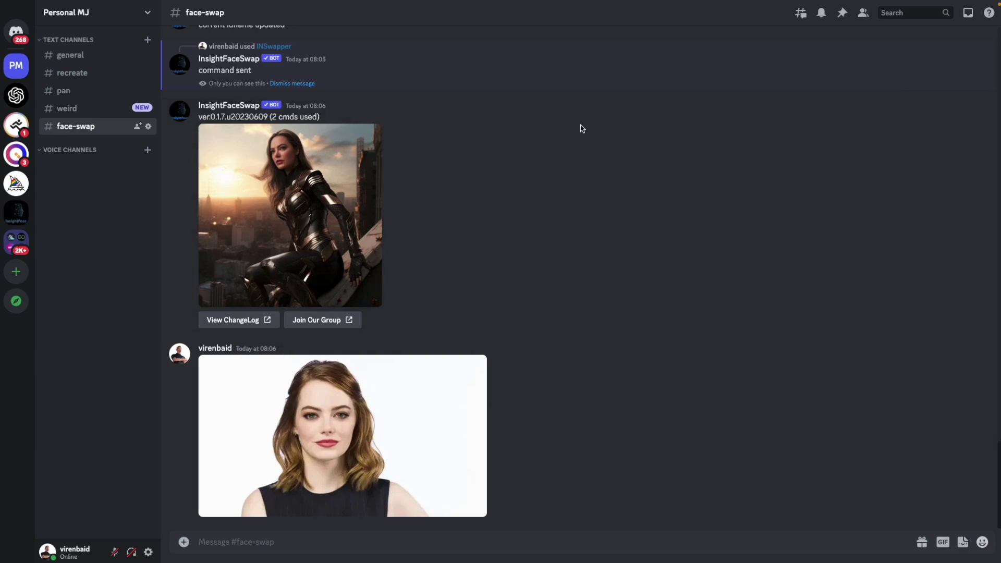
scroll(516, 278, up, 1)
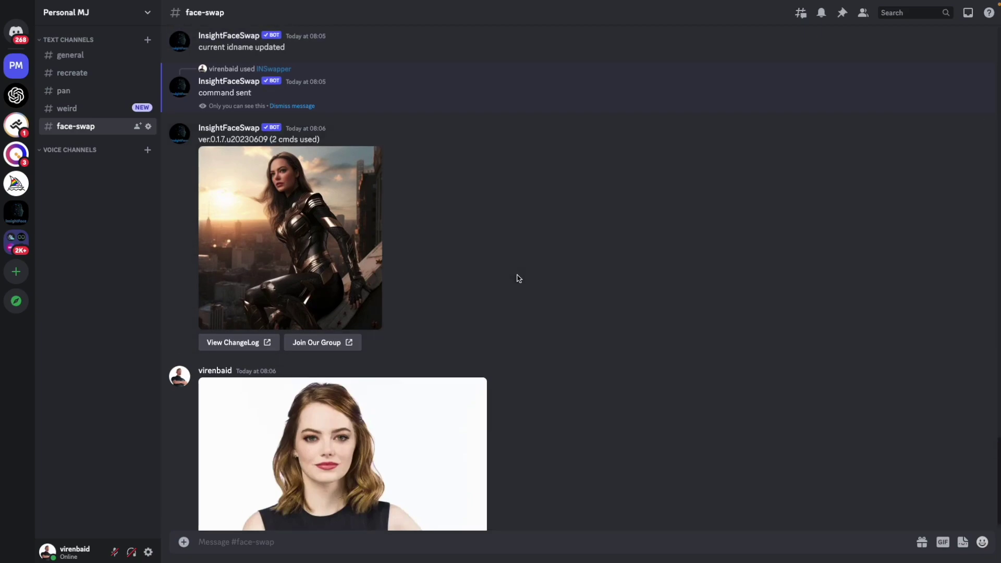
scroll(404, 339, down, 1)
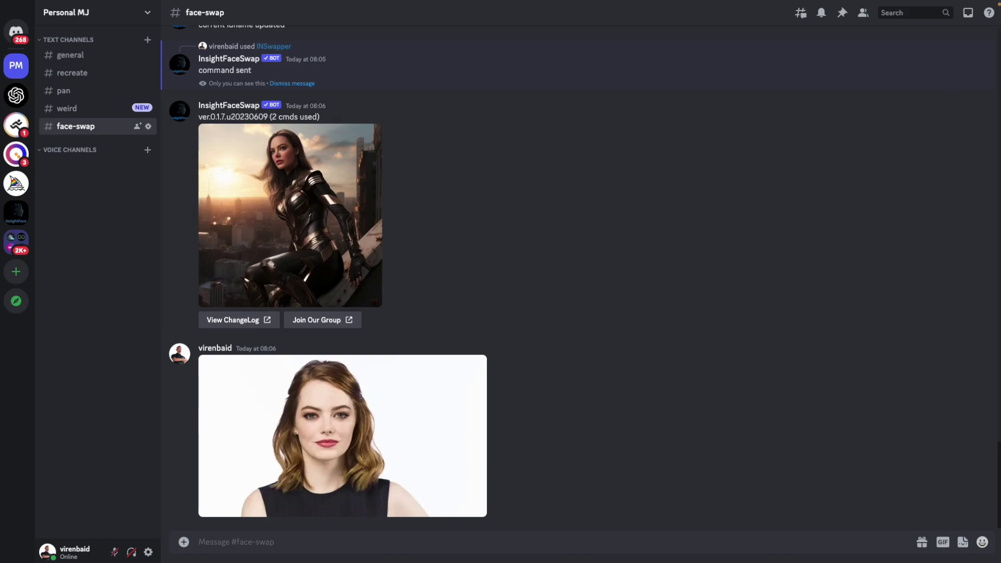
Post the superman.jpeg image and set the current face ID to 'test' with /setid.
mouse_move(519, 562)
mouse_down()
mouse_move(518, 496)
mouse_move(619, 449)
mouse_up()
click(464, 541)
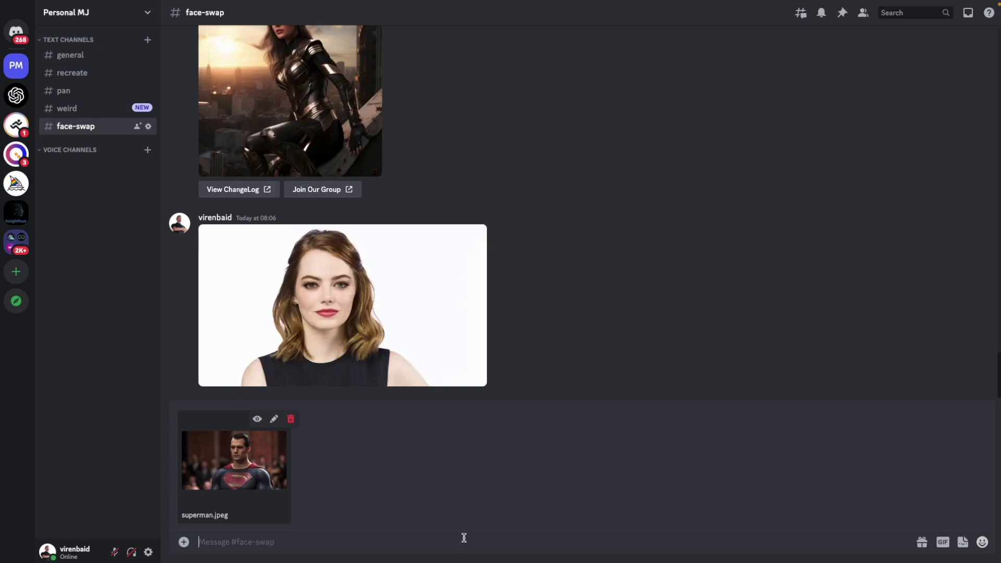
key(Return)
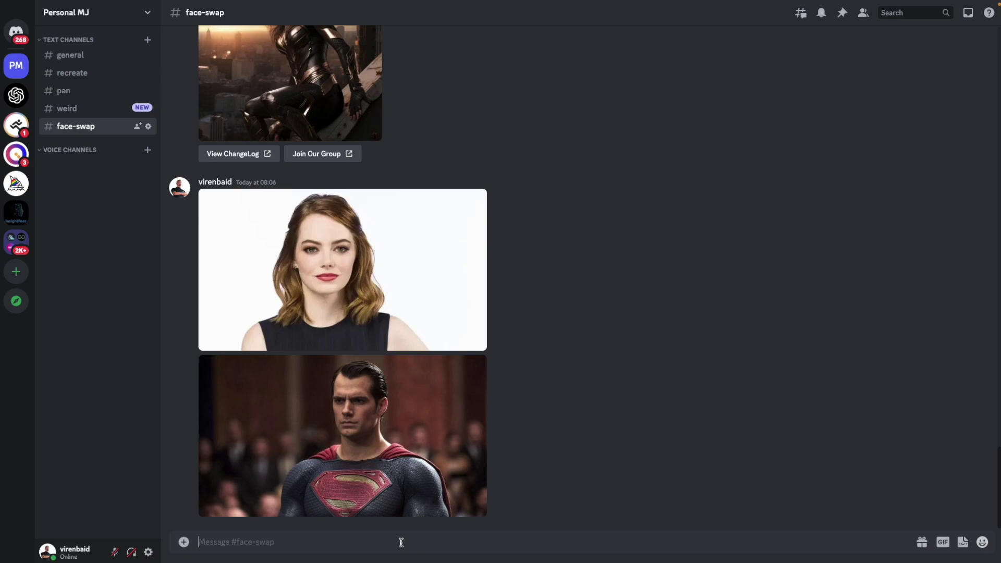
text(/setid t)
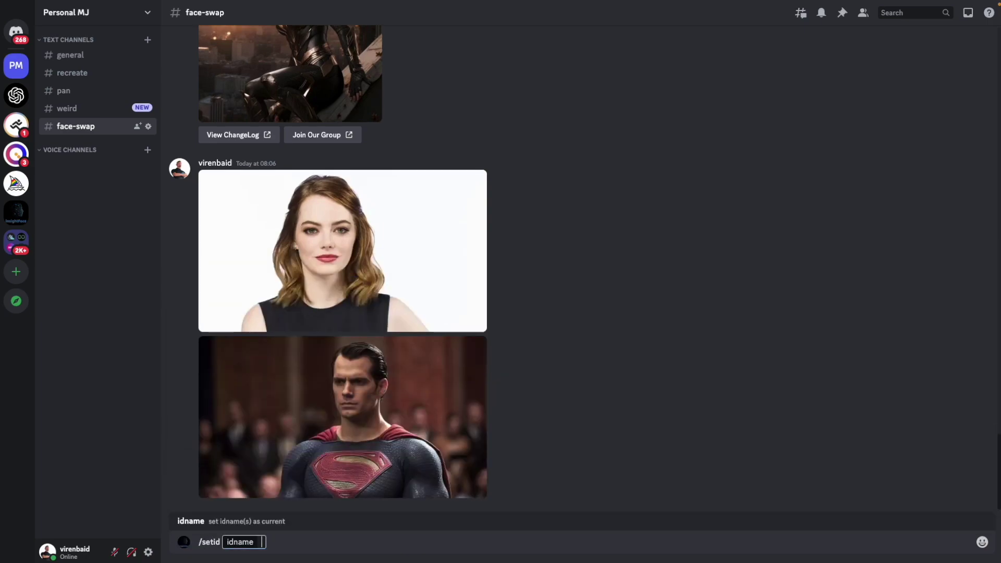
text(est)
key(Return)
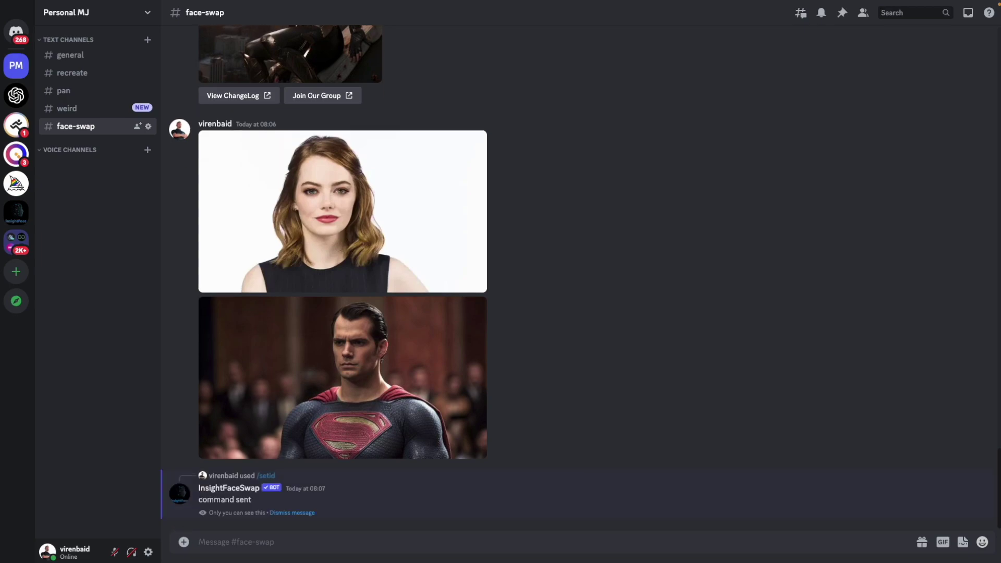
Run INSwapper from Apps on the Superman image message.
click(979, 255)
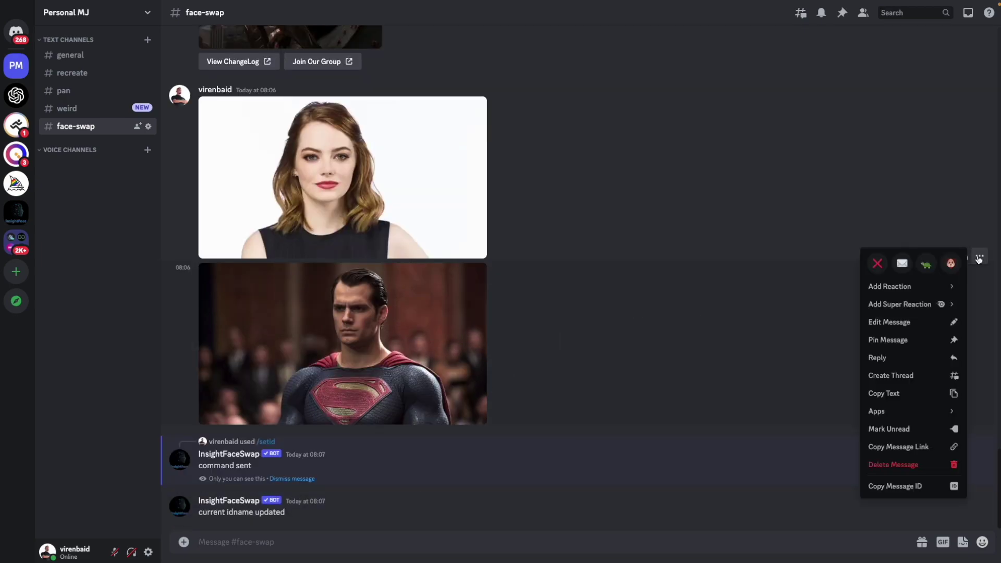
mouse_move(868, 411)
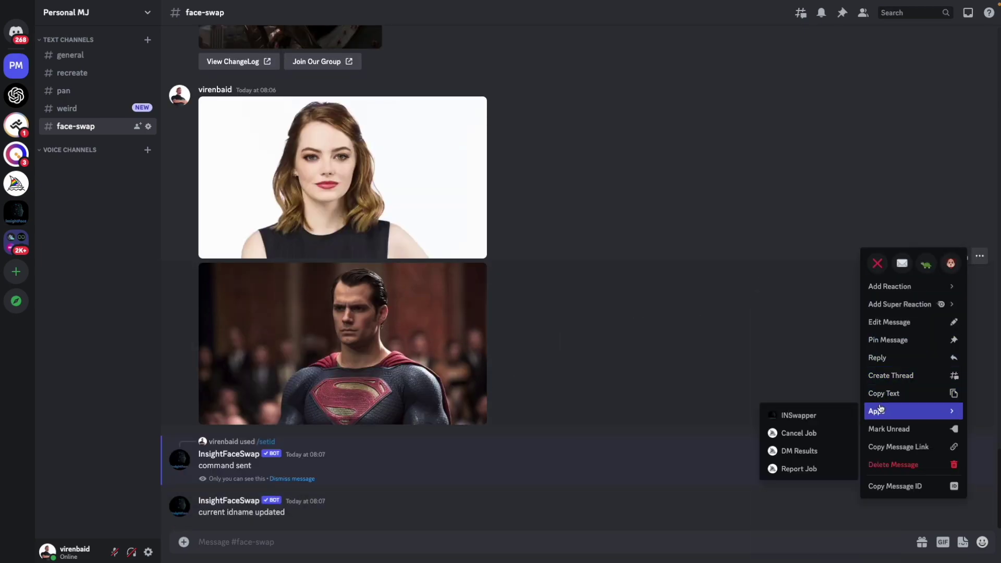
click(824, 415)
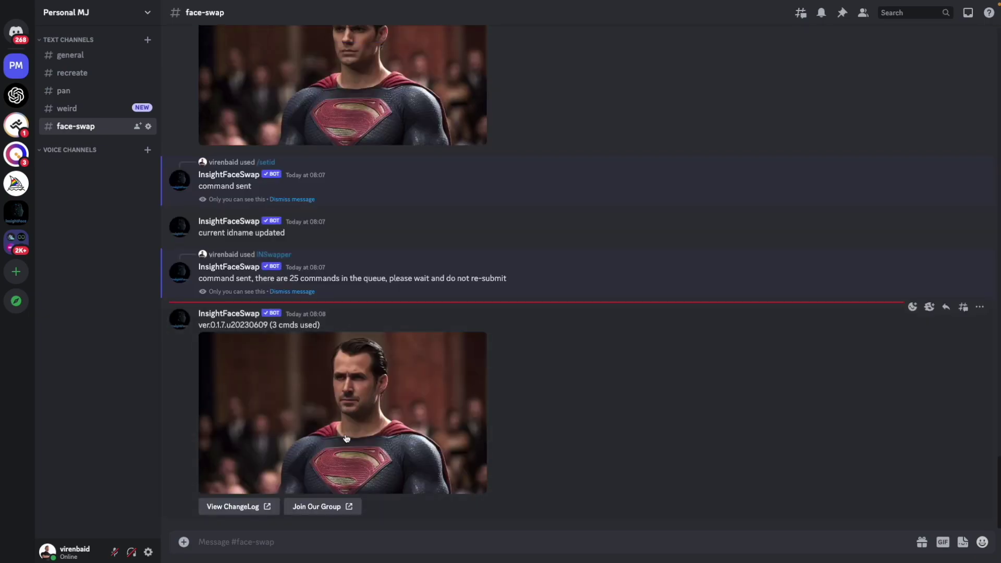
Compare the face-swapped Superman result with the original photo above it.
scroll(346, 439, up, 3)
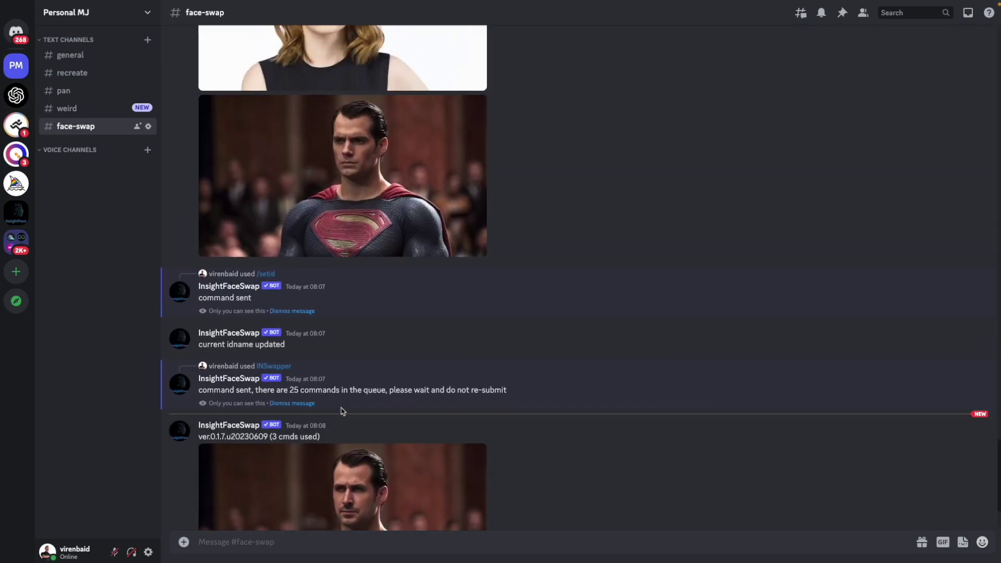
scroll(383, 246, down, 3)
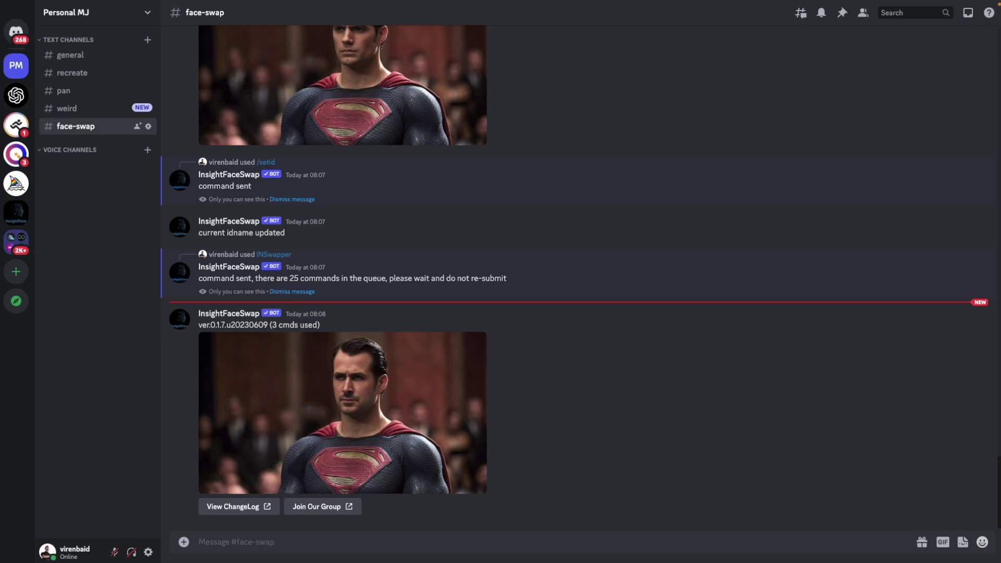
click(613, 537)
Paste and post the couple selfie, then set 'ryan,emma' as the current face IDs.
key(ctrl+v)
key(Return)
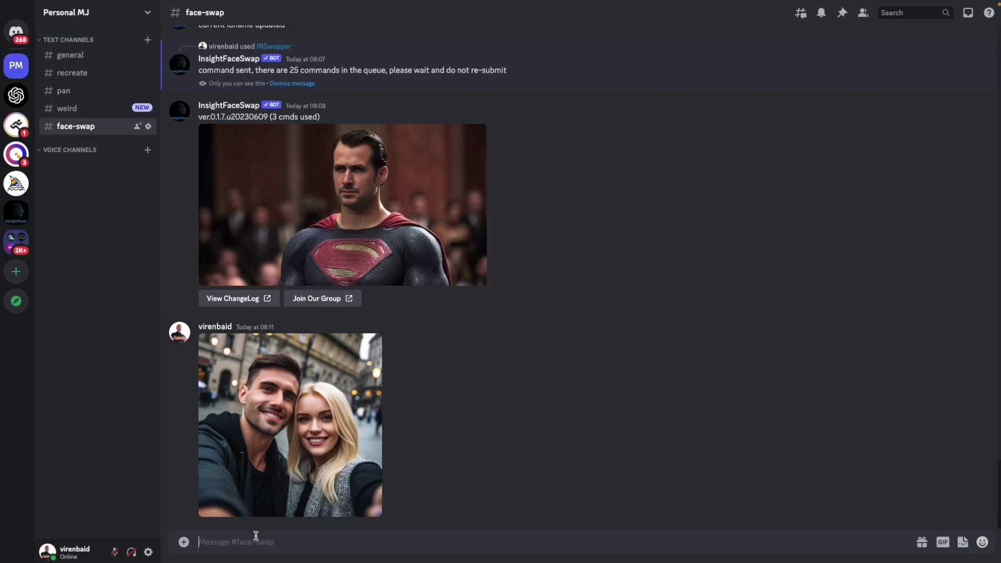
text(/setid)
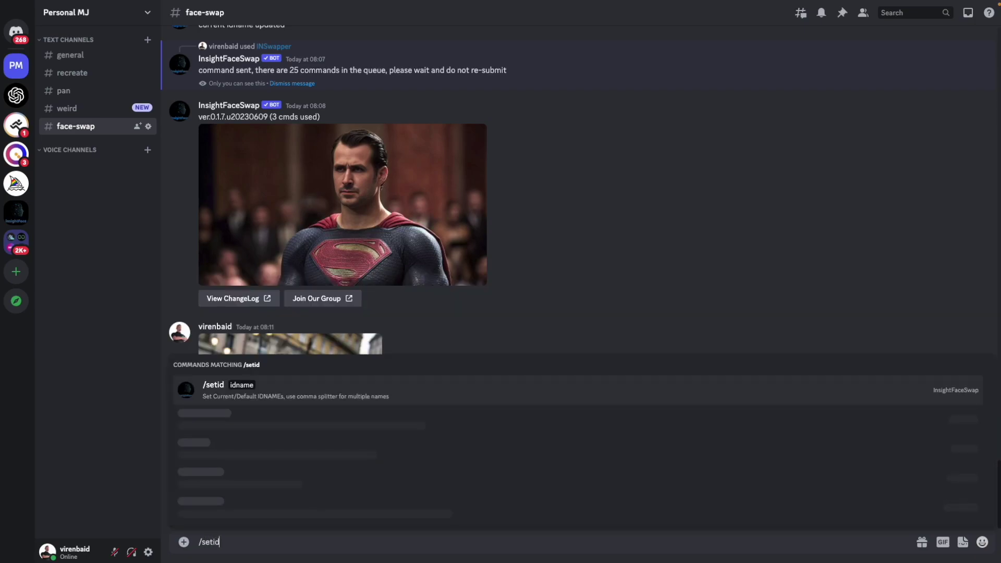
key(Return)
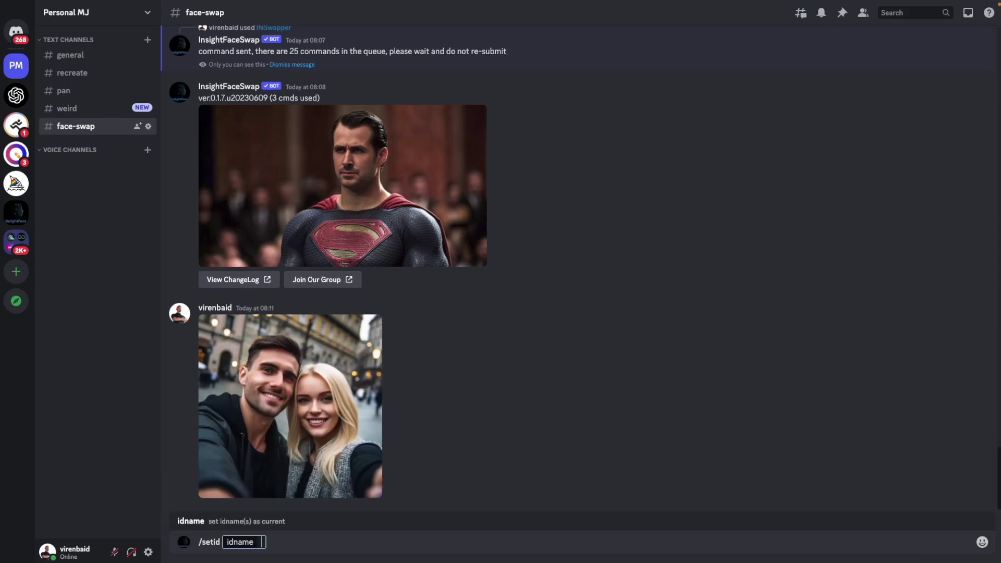
text(ryan,)
text(emma)
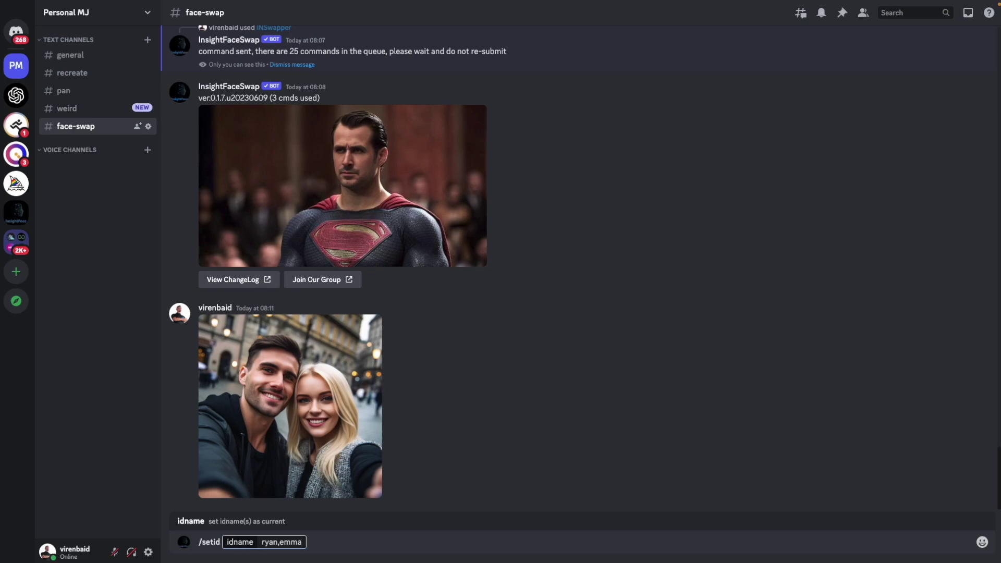
key(Return)
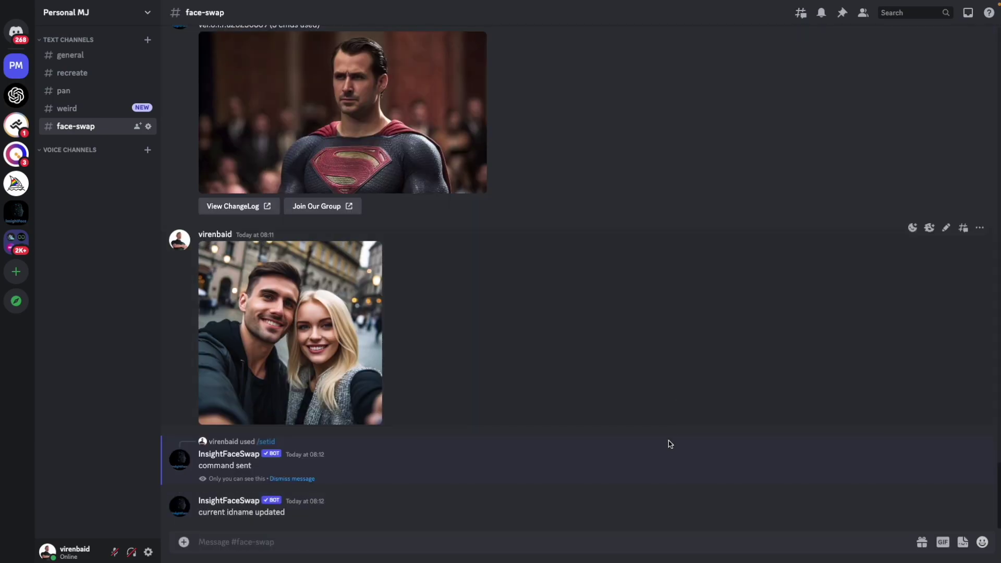
click(980, 227)
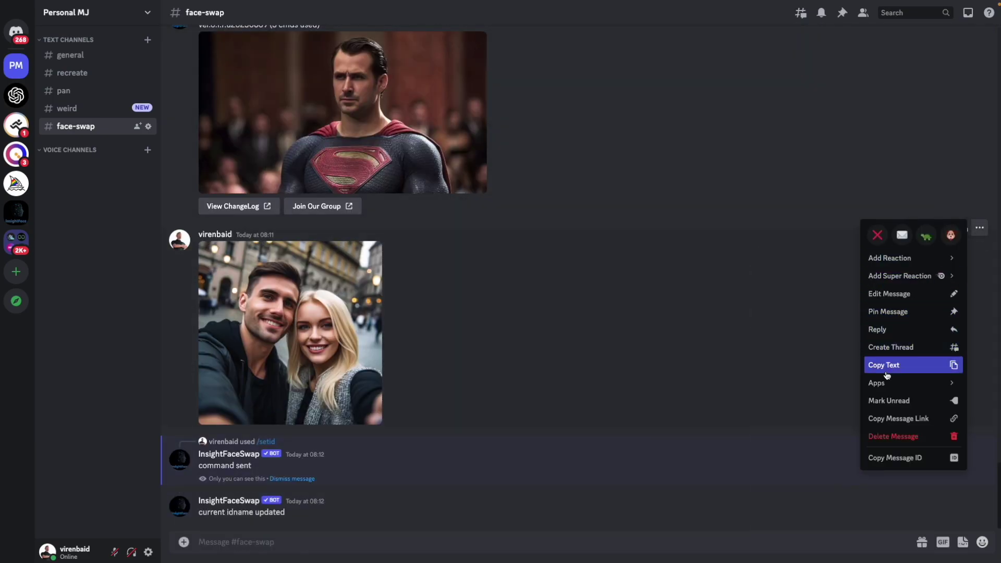
Run INSwapper on the couple selfie and view the swapped result full size.
mouse_move(883, 386)
click(796, 387)
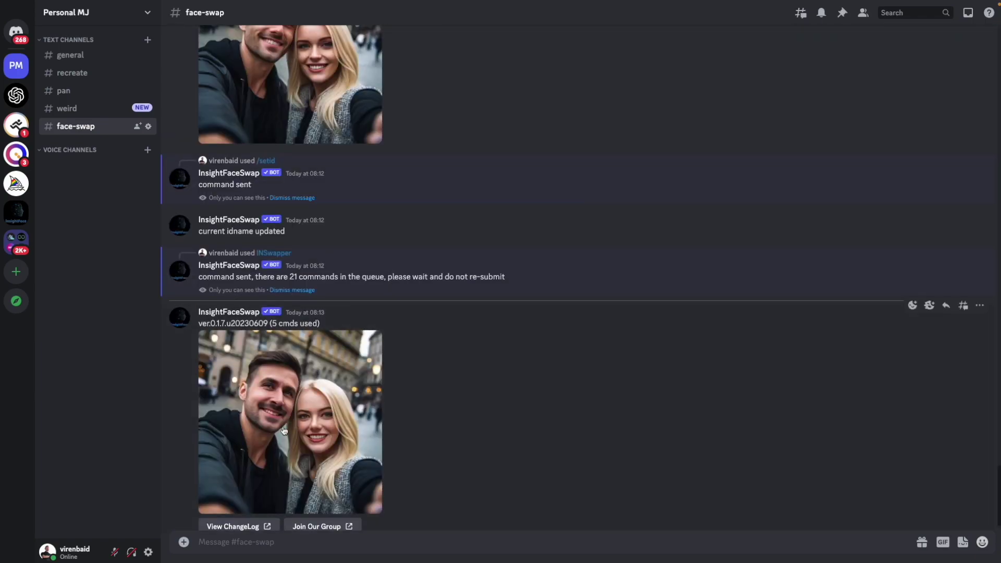
click(290, 434)
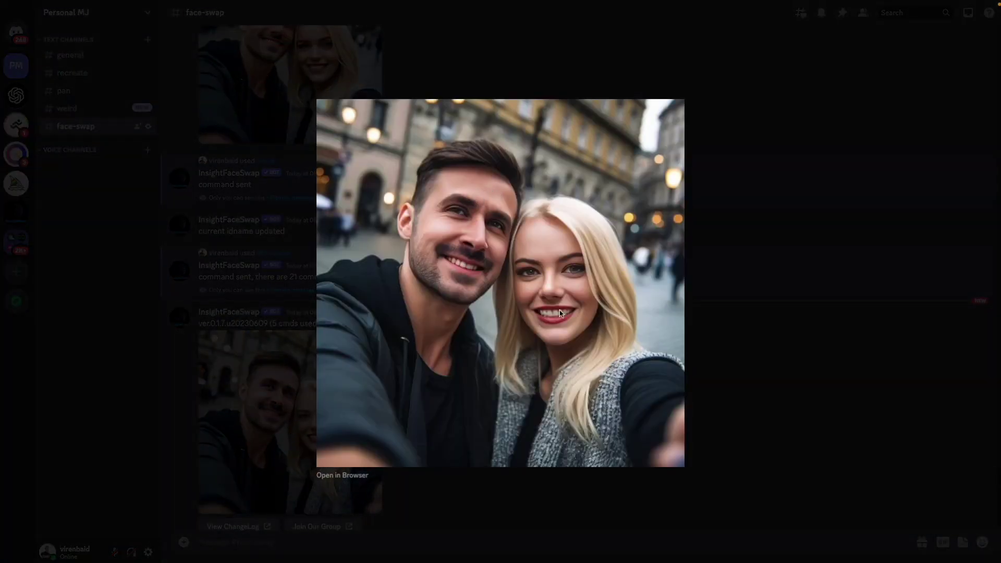
click(785, 416)
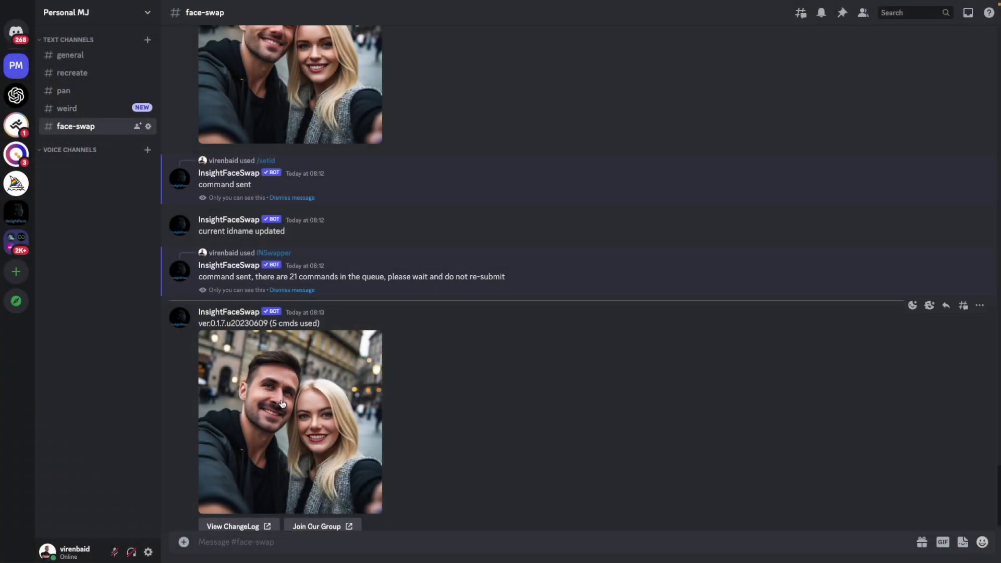
Scroll up to compare the swapped selfie with the original, then back down.
scroll(282, 404, up, 1)
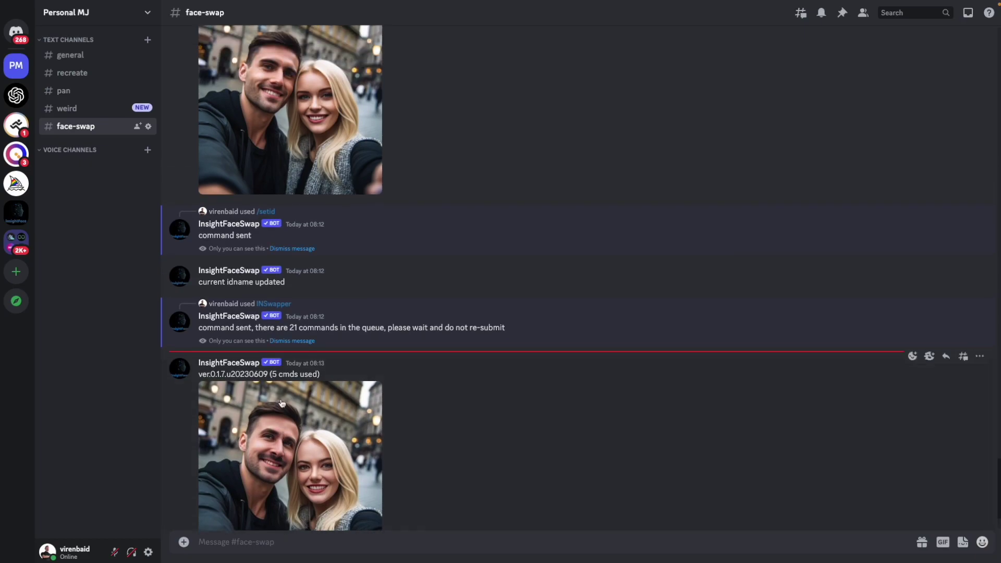
scroll(275, 128, up, 1)
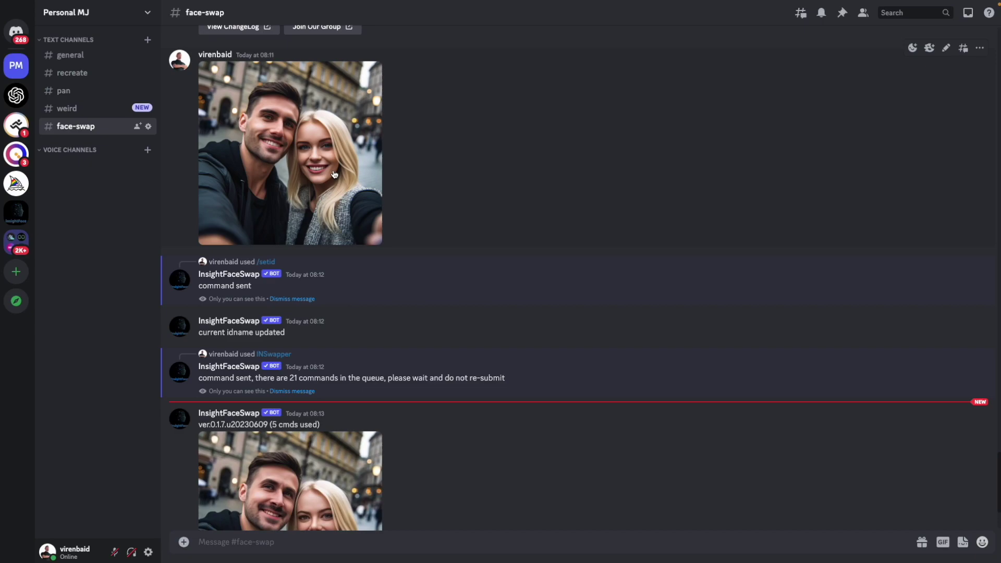
scroll(334, 174, down, 2)
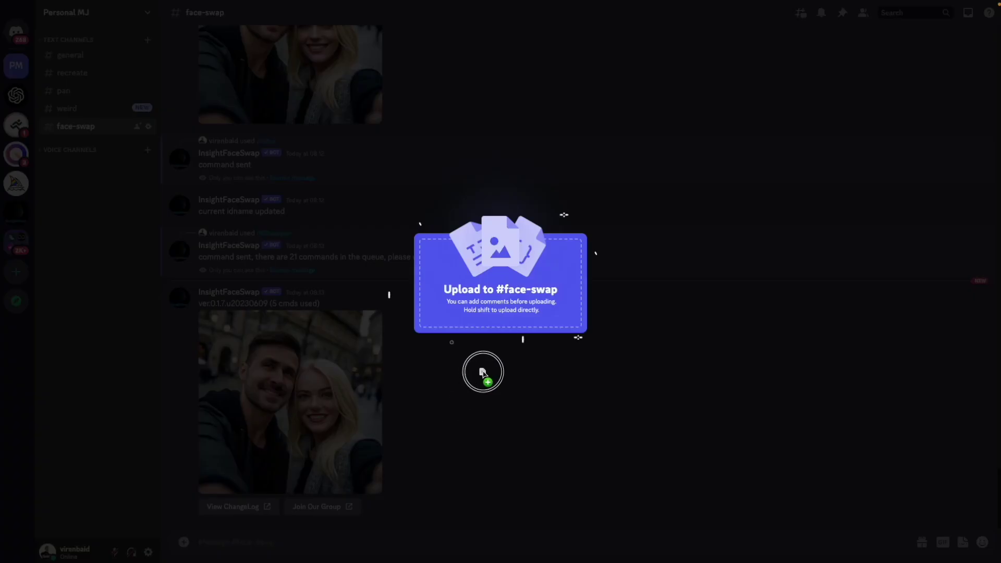
drag(482, 369, 563, 440)
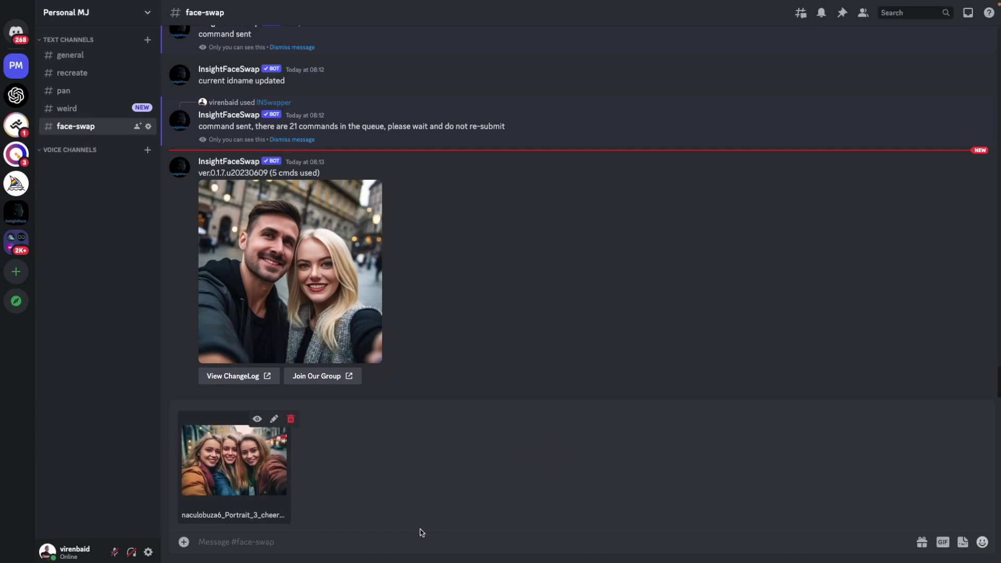
key(Return)
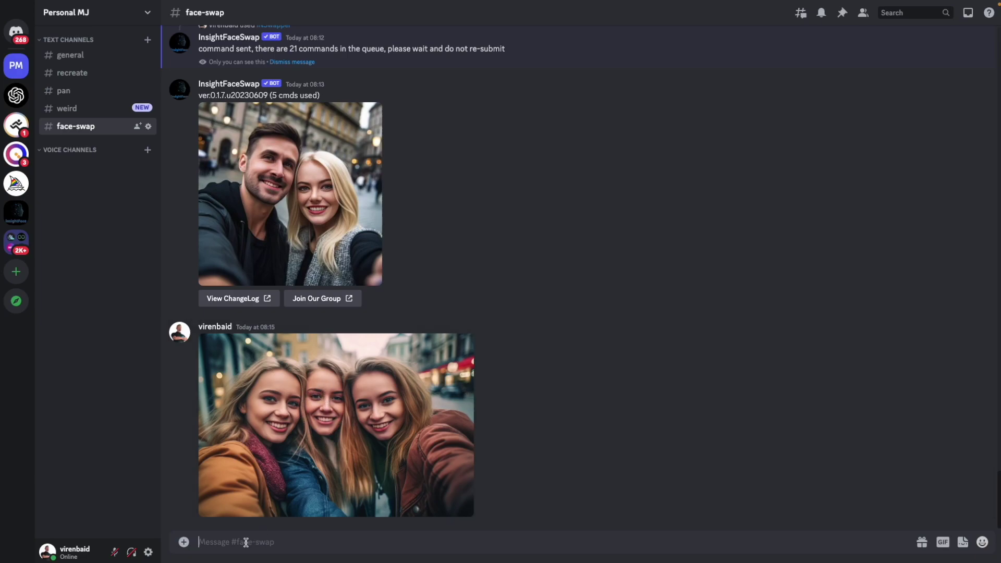
text(/setid)
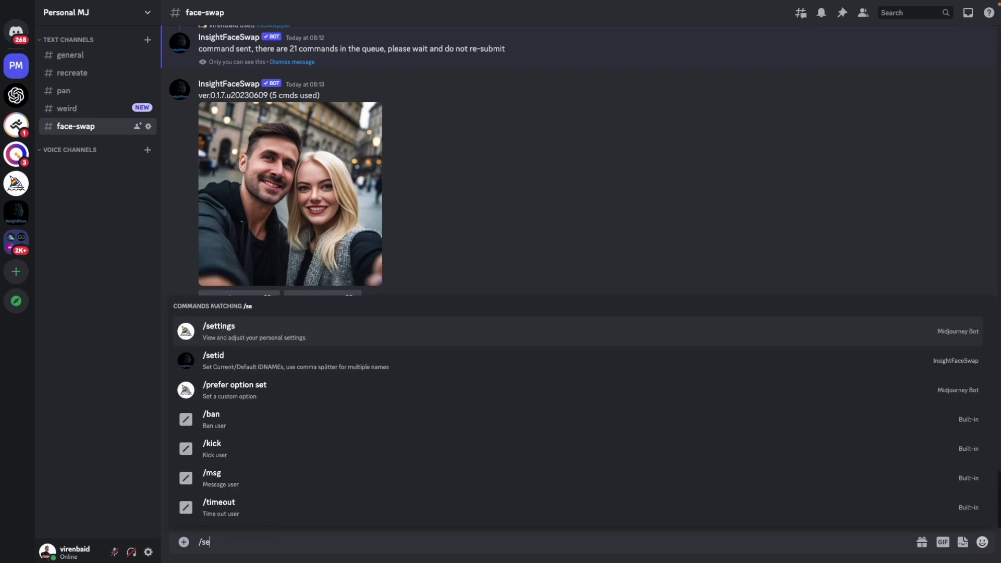
key(Tab)
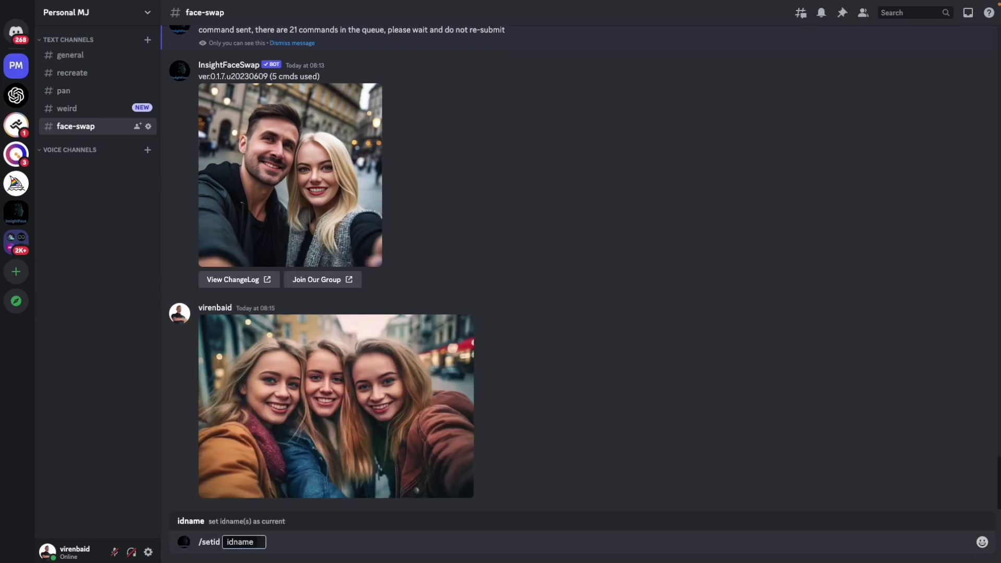
text(_)
text(,emma)
text(,_)
double_click(274, 542)
click(307, 542)
key(Return)
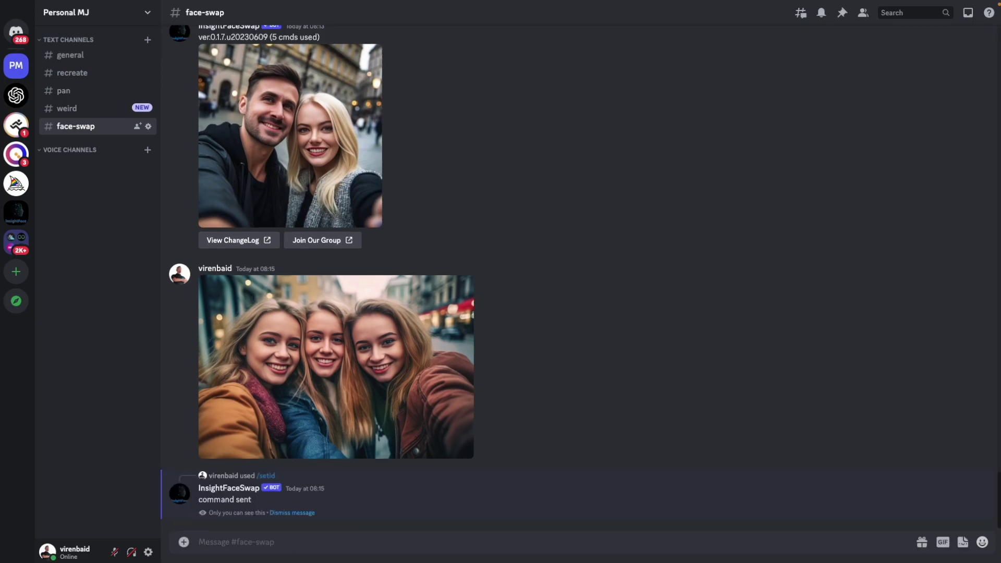
click(981, 231)
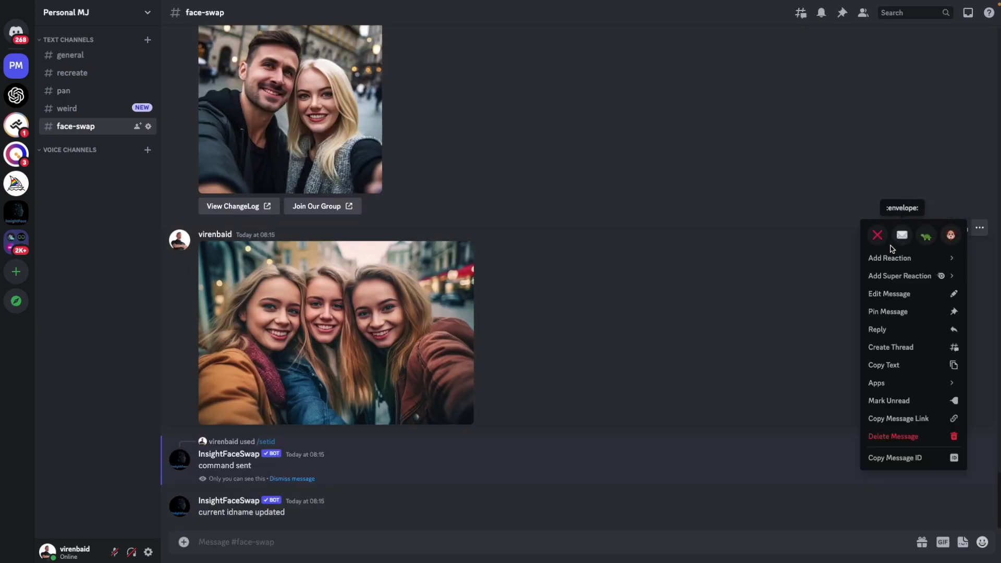
mouse_move(880, 383)
click(815, 388)
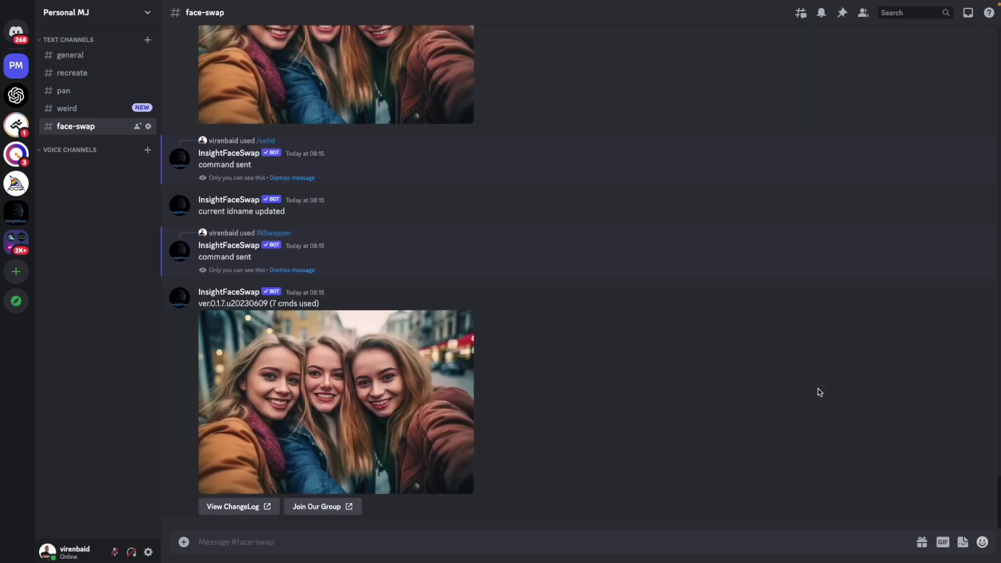
scroll(818, 392, up, 2)
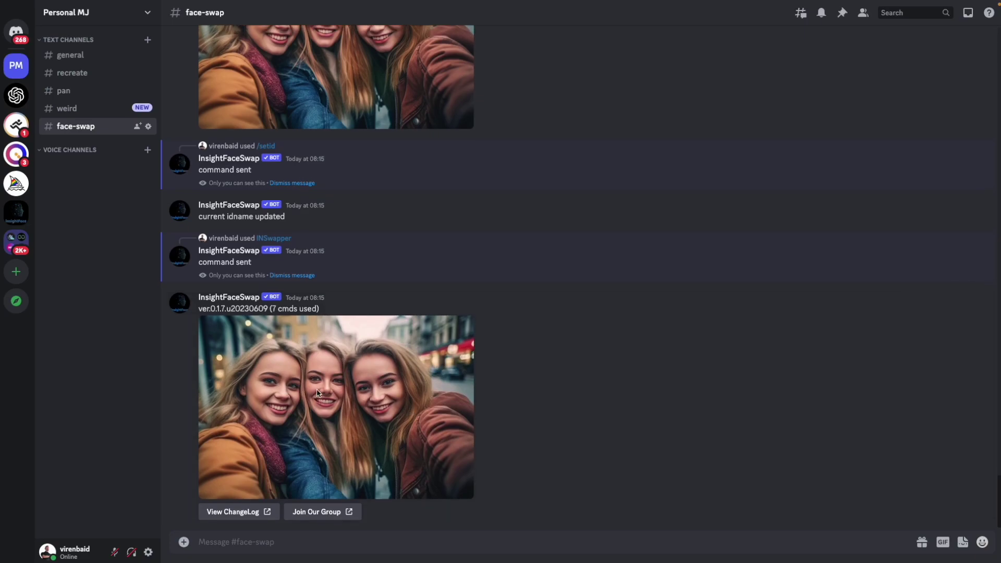
scroll(834, 208, down, 2)
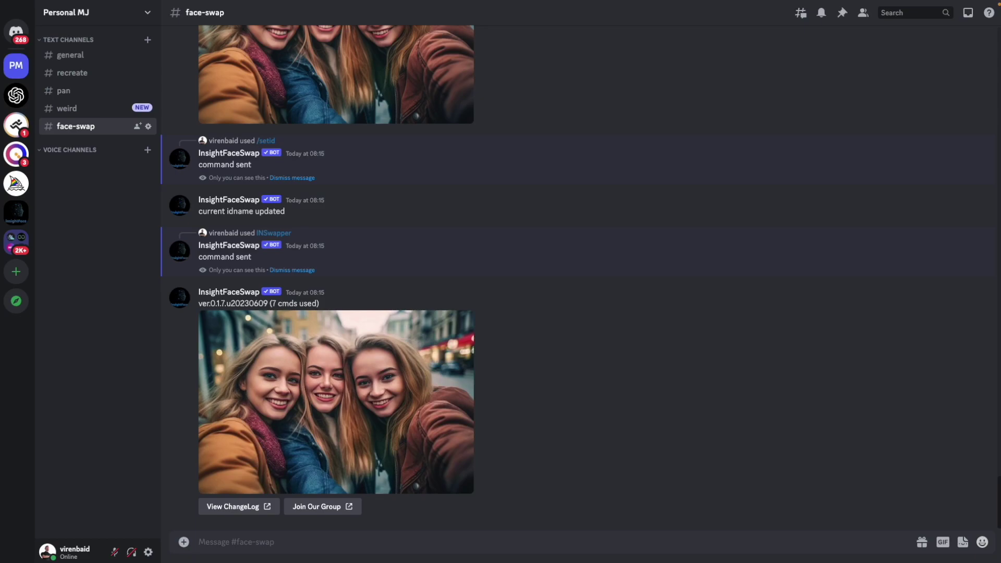
Post the group selfie and set 'emma,ryan' as the current faces with /setid.
mouse_move(1000, 396)
mouse_down()
mouse_move(559, 368)
mouse_move(579, 380)
mouse_up()
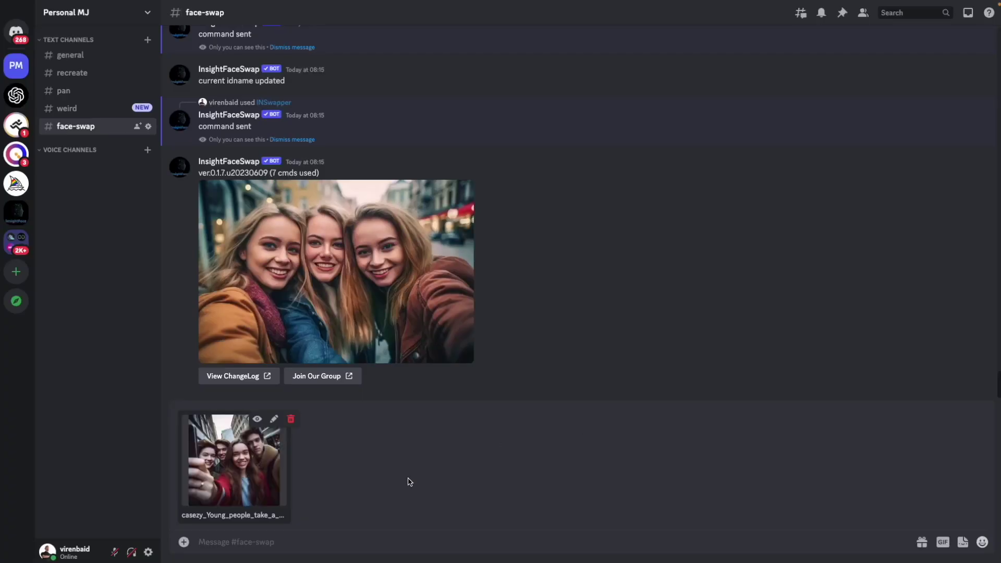
key(Return)
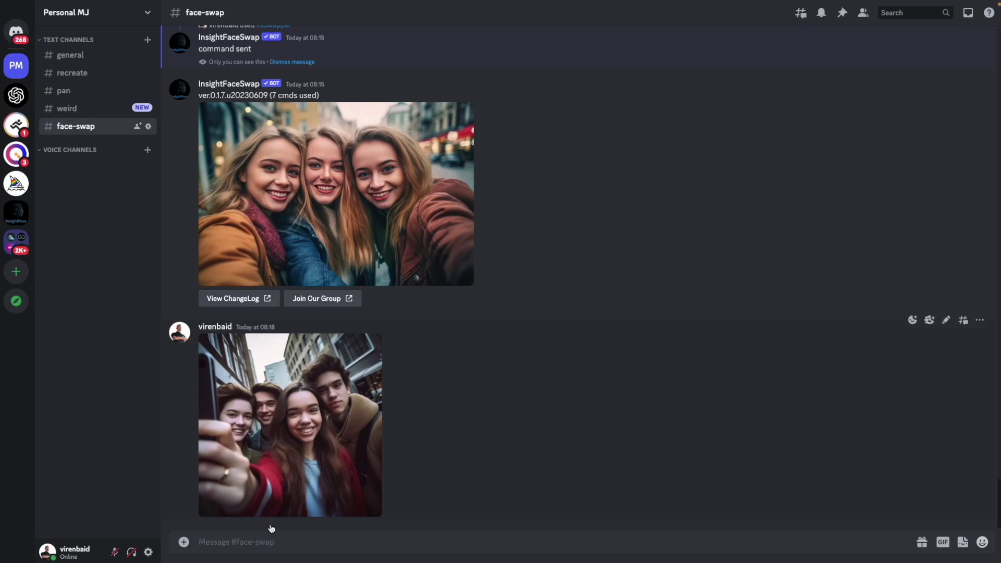
text(/setid)
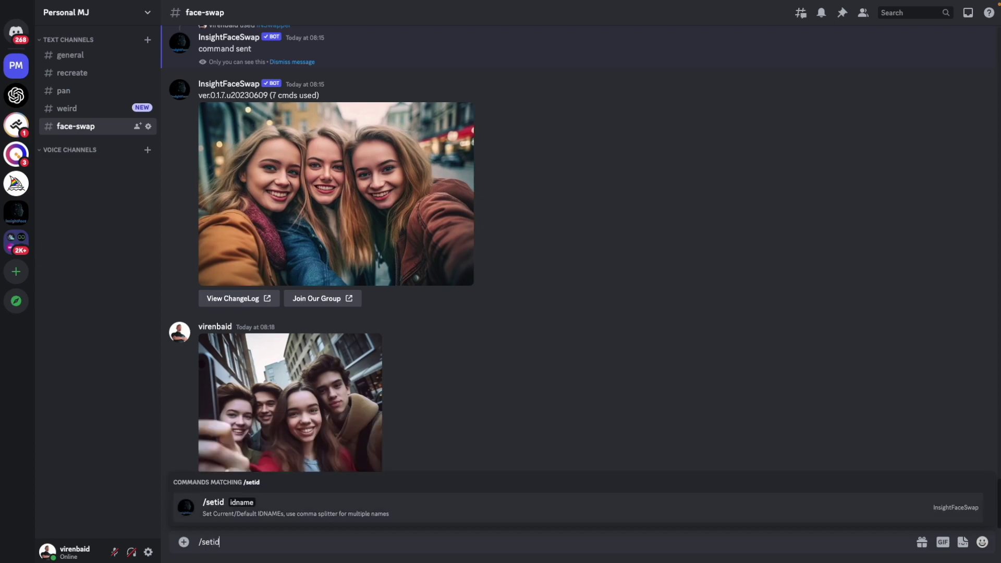
key(Tab)
text(_._emma)
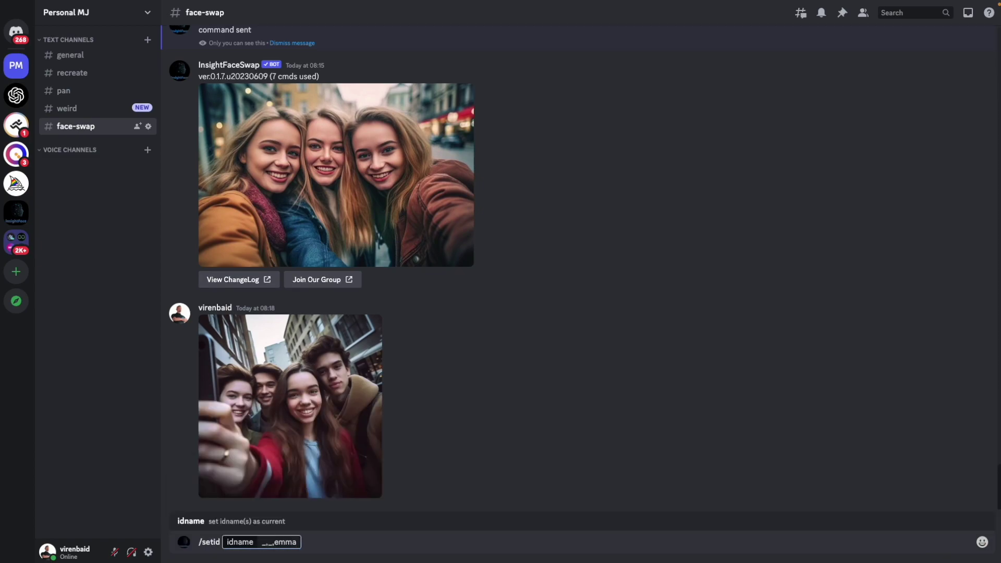
text(,ryan)
key(Return)
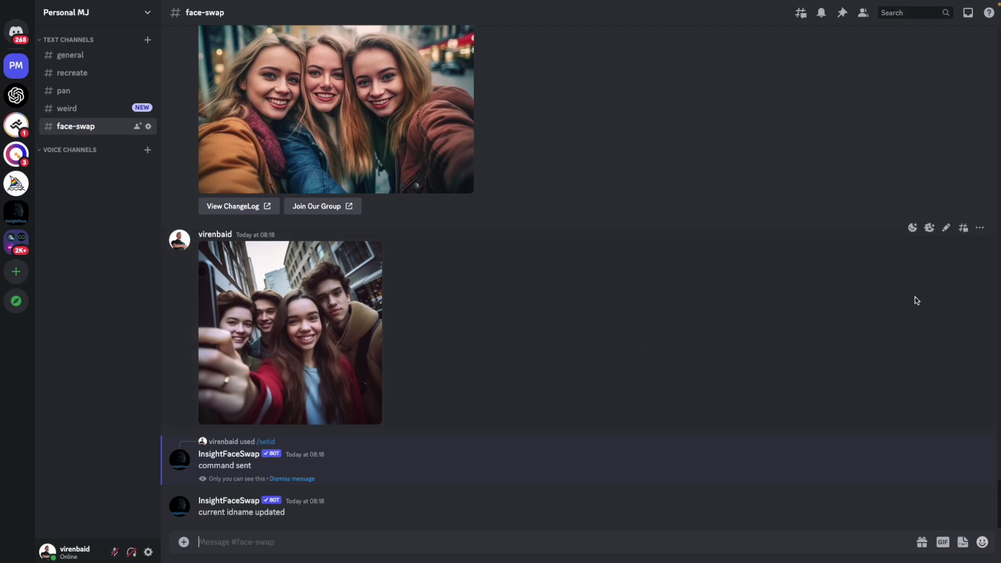
Run INSwapper from Apps on the group selfie message.
click(979, 228)
mouse_move(886, 385)
click(797, 387)
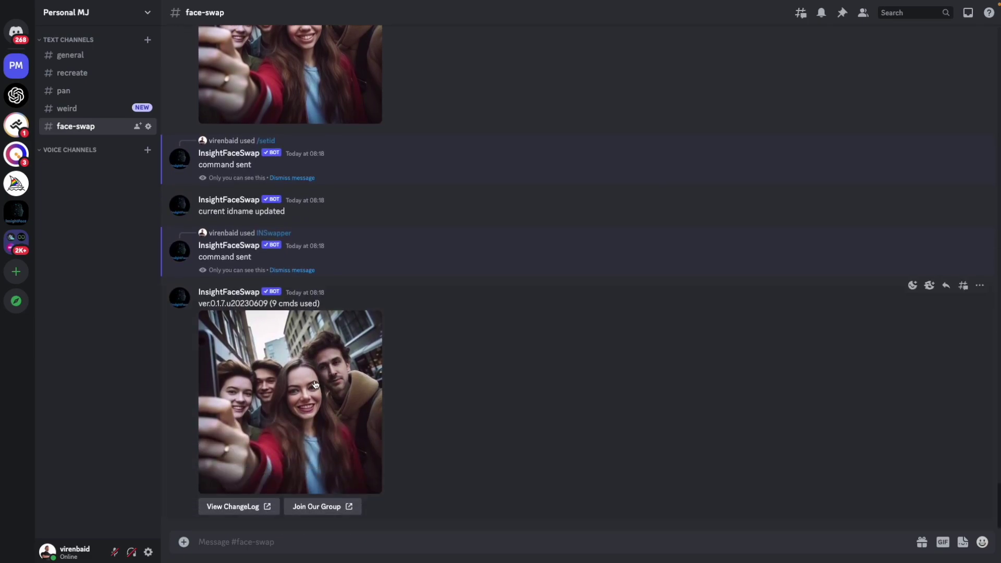
click(327, 397)
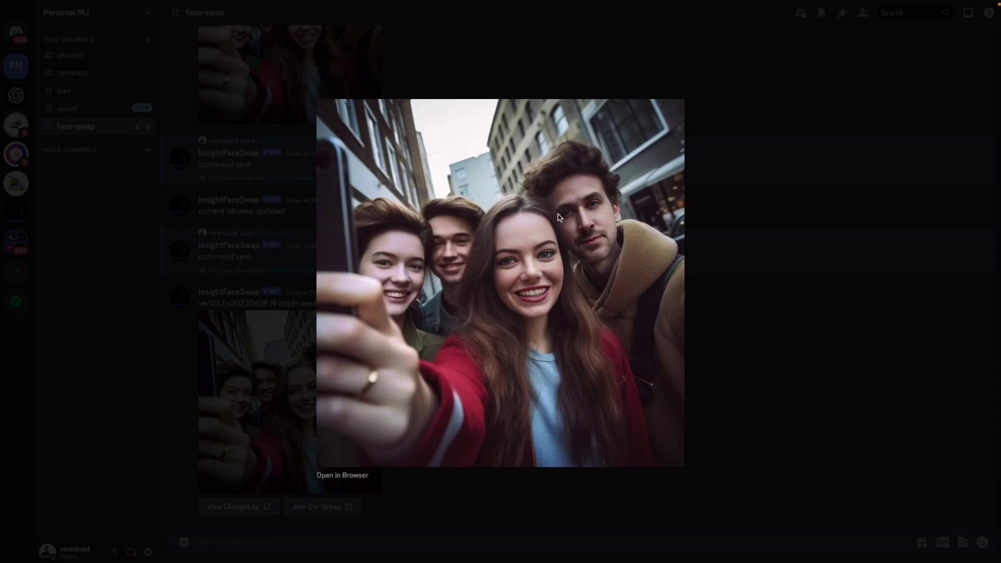
click(849, 282)
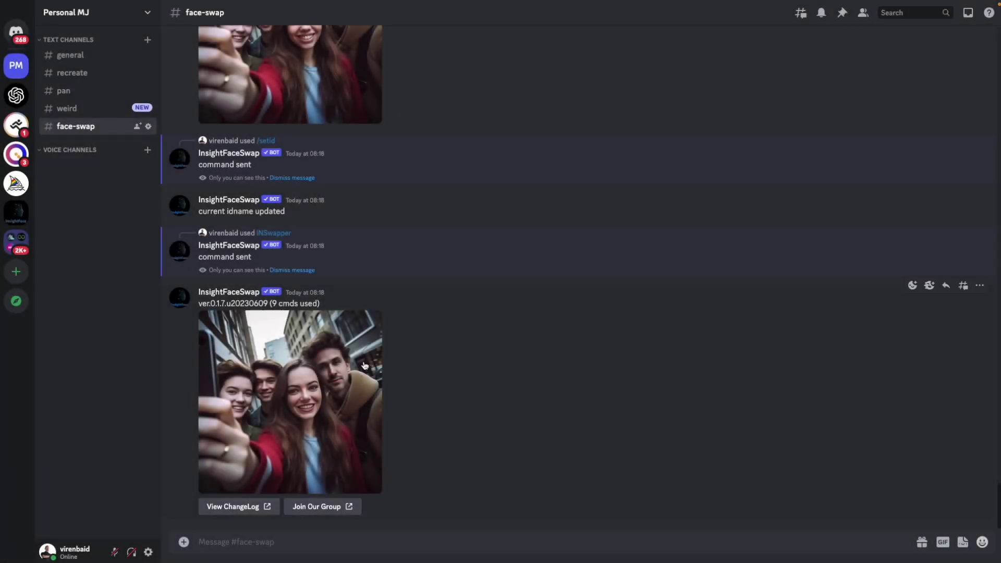
drag(272, 302, 319, 303)
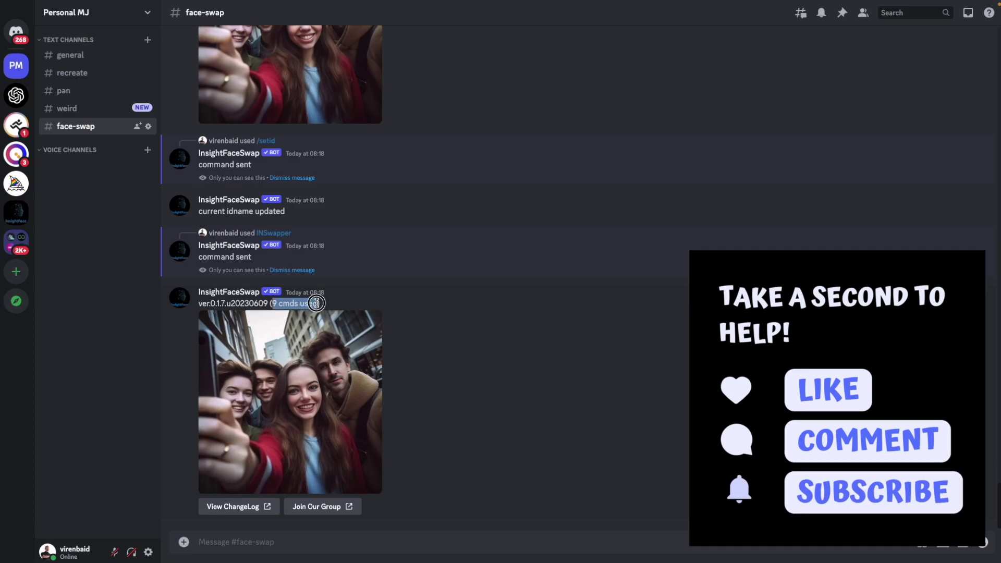
click(277, 303)
scroll(278, 306, up, 5)
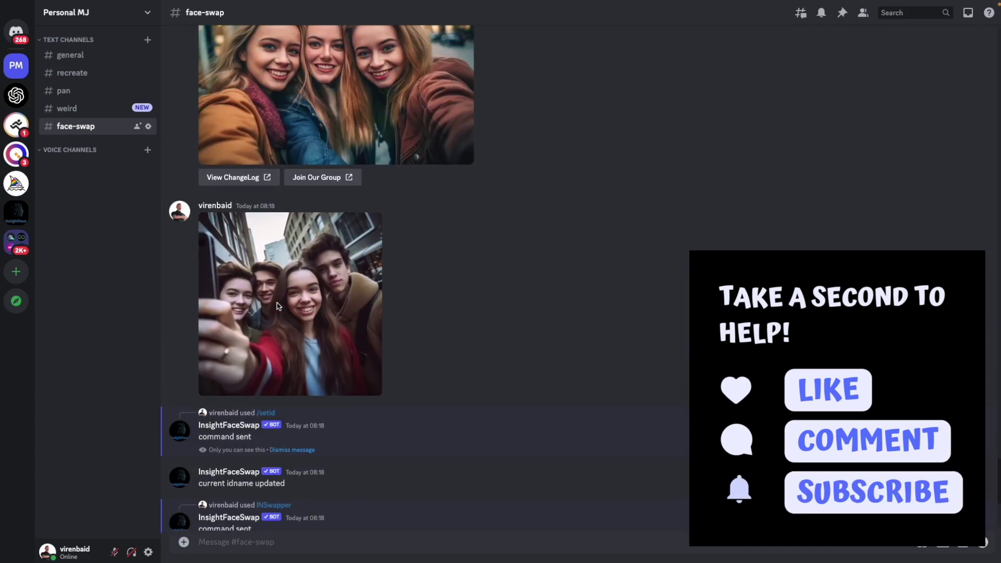
scroll(278, 306, up, 3)
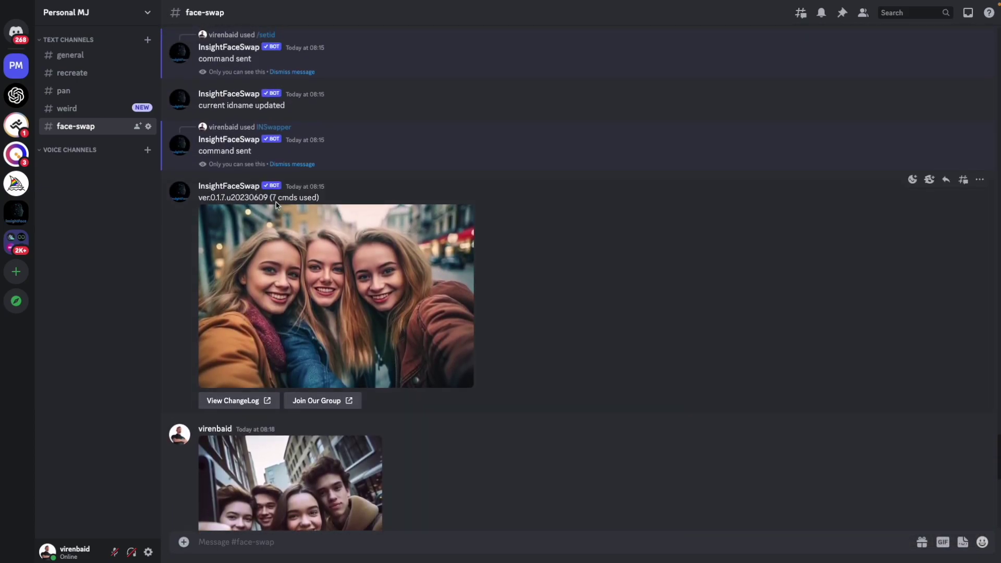
scroll(308, 414, down, 8)
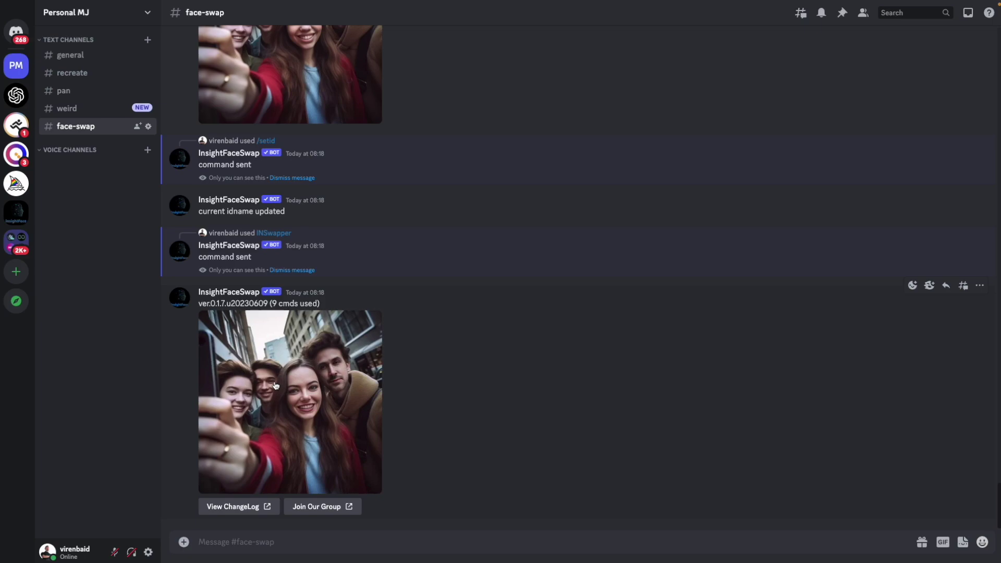
Delete the saved 'ryan' face ID with /delid.
click(320, 539)
text(/)
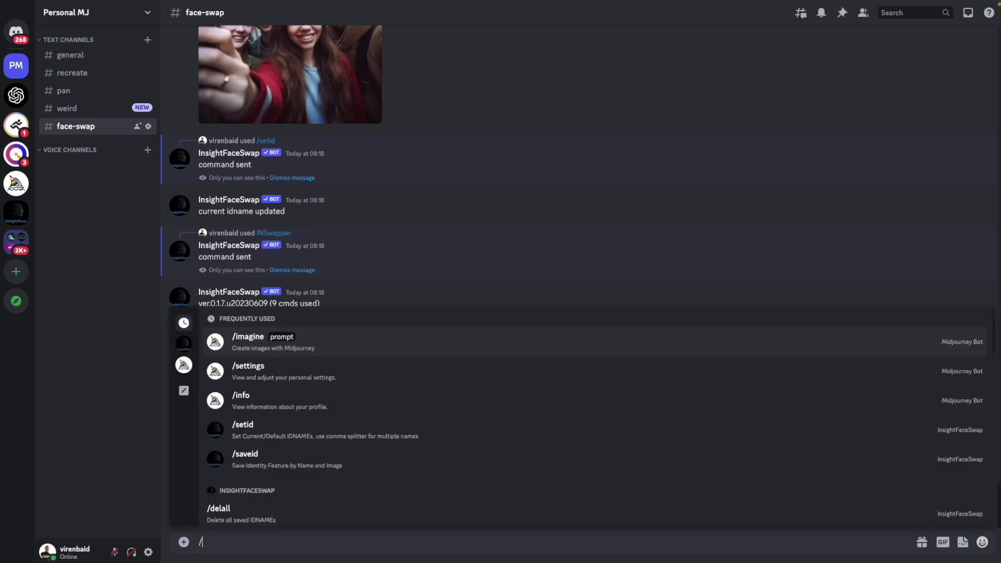
text(del)
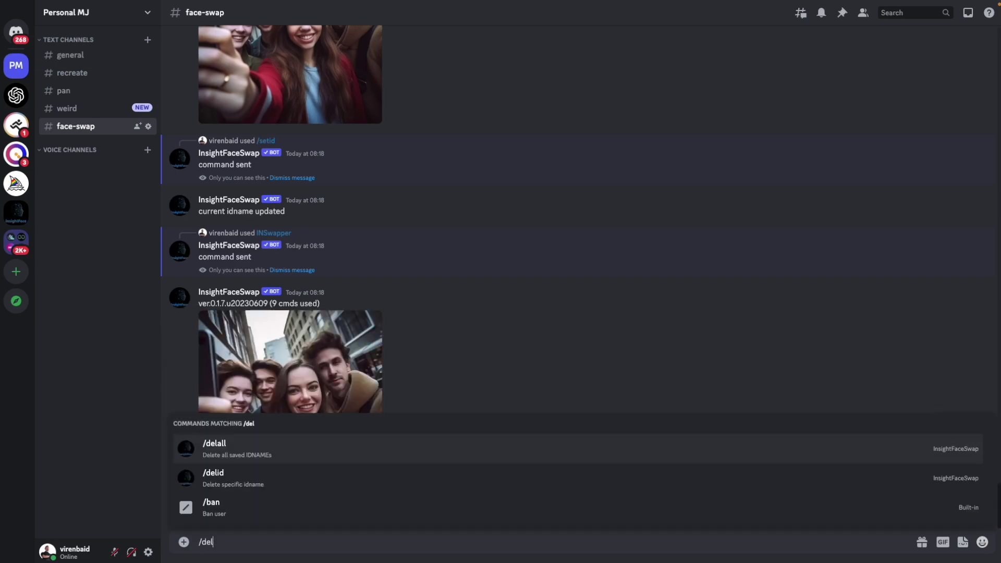
text(id)
key(Tab)
text(ryan)
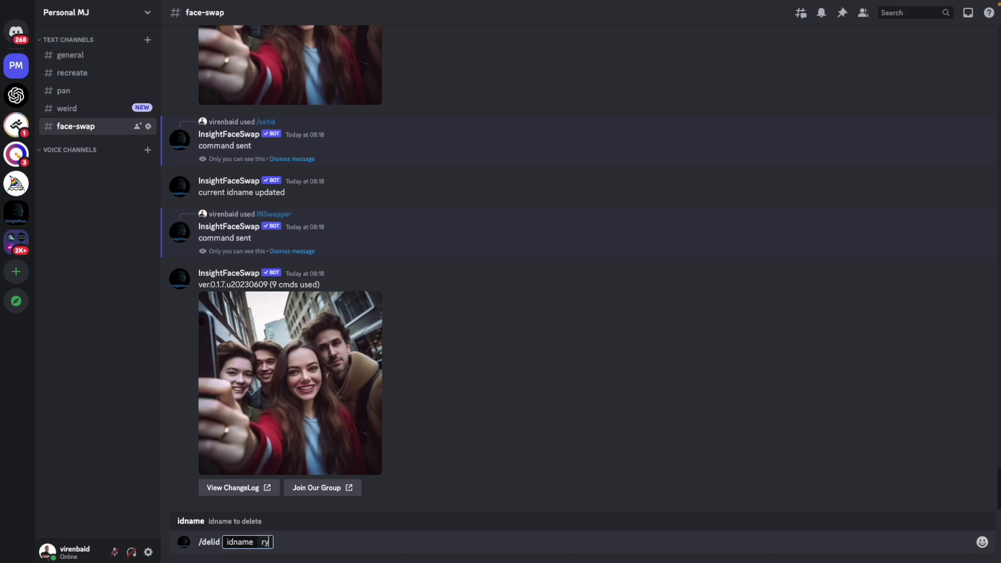
key(Return)
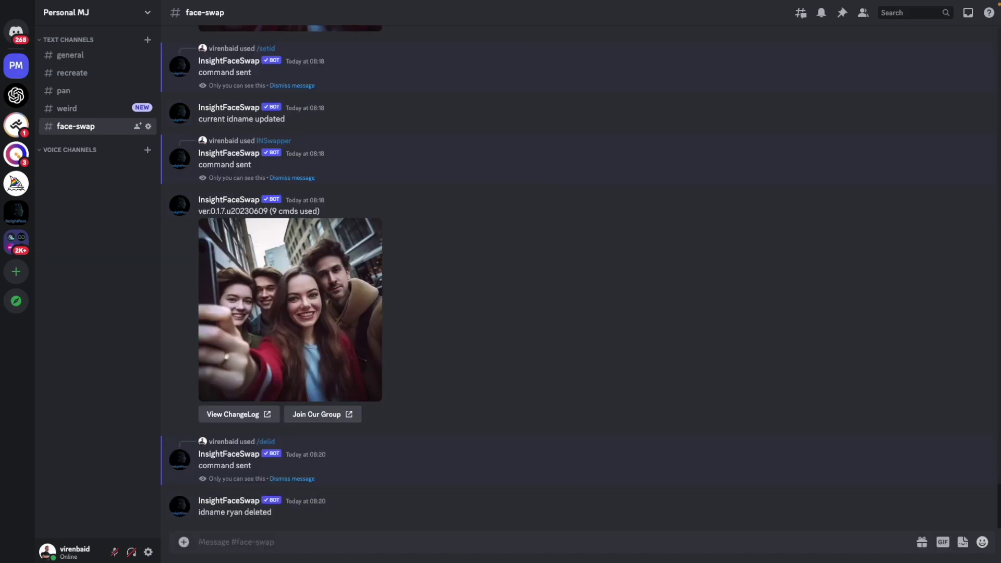
Delete all face IDs with /delall, confirm /listid is empty, and begin /saveid.
text(/delall)
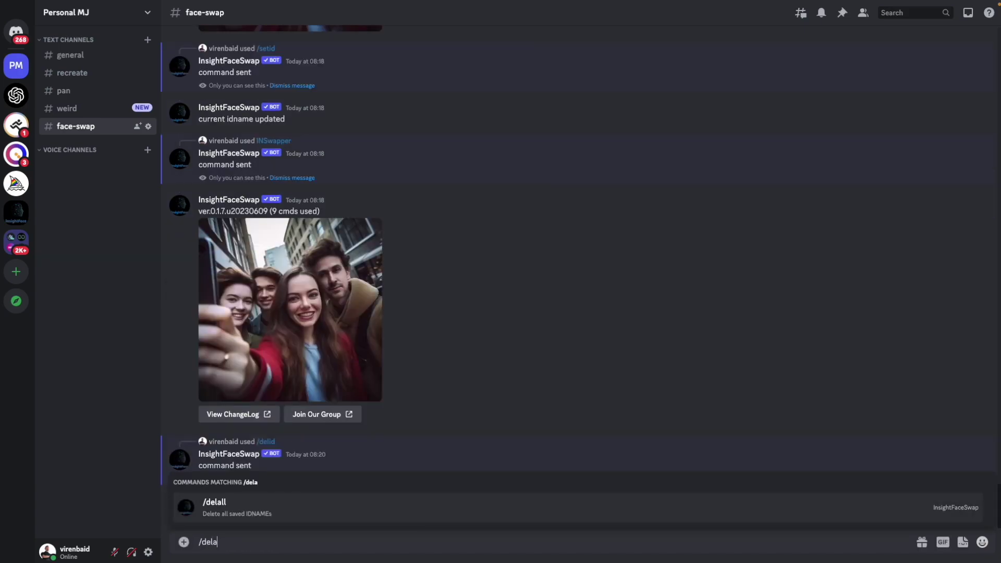
key(Return)
key(Return)
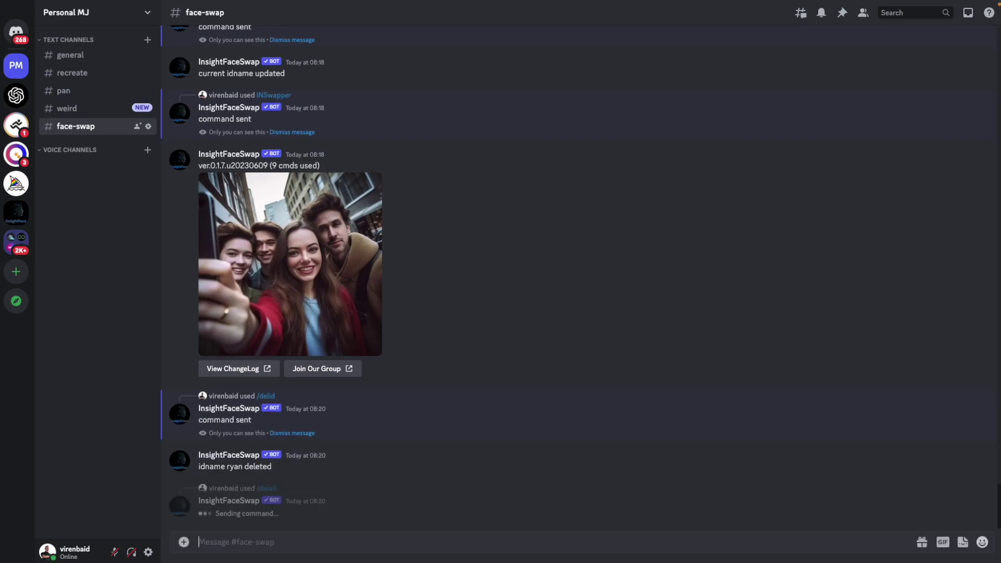
text(/)
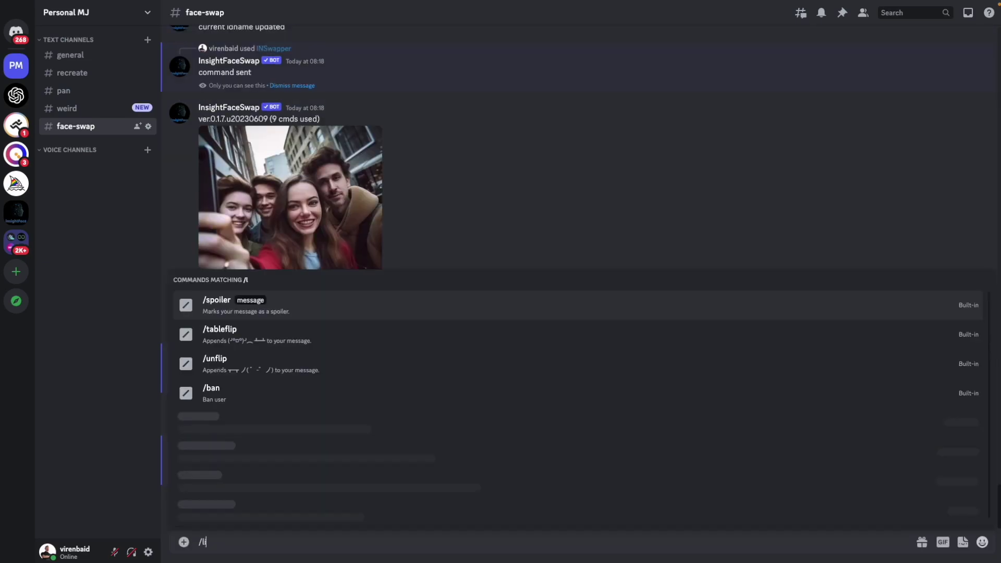
text(listid)
key(Return)
key(Return)
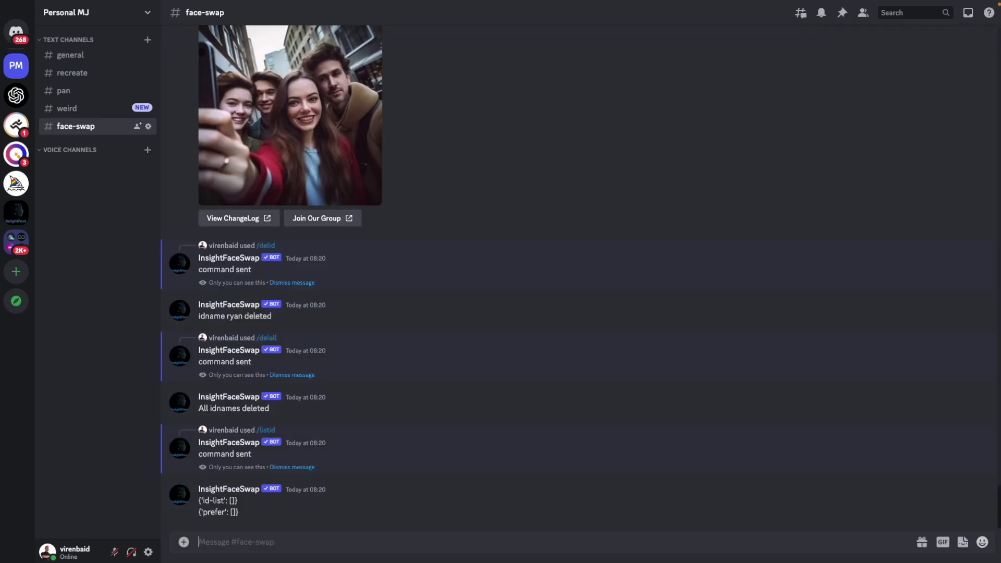
text(/saveid)
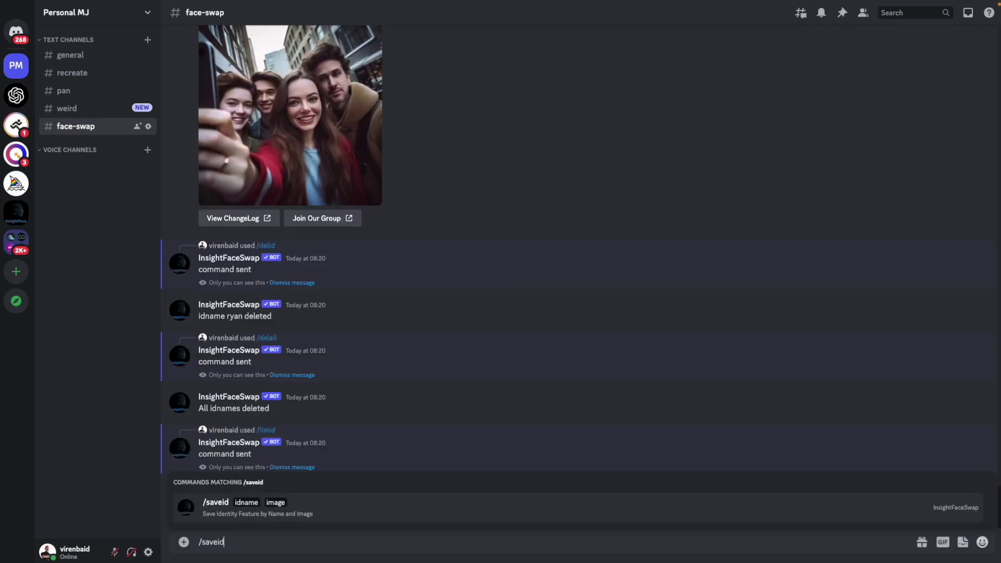
key(Tab)
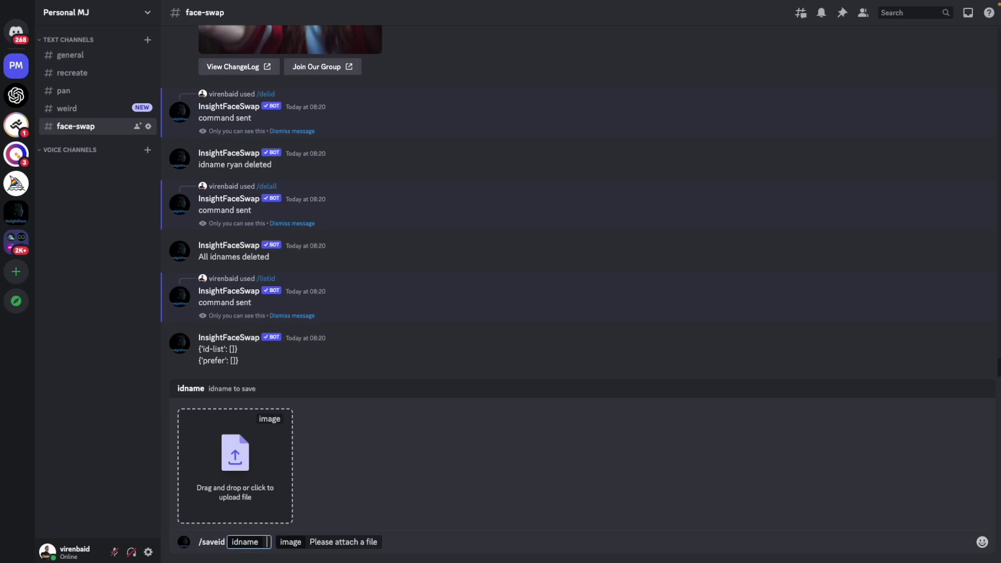